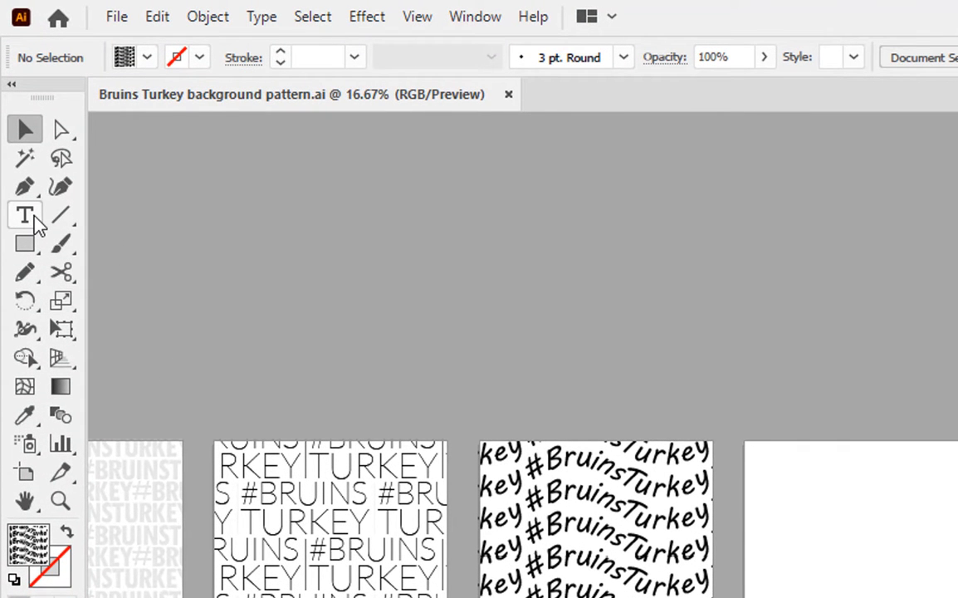
# Place a placeholder text object on the empty artboard with the Type tool.
pyautogui.click(33, 219)
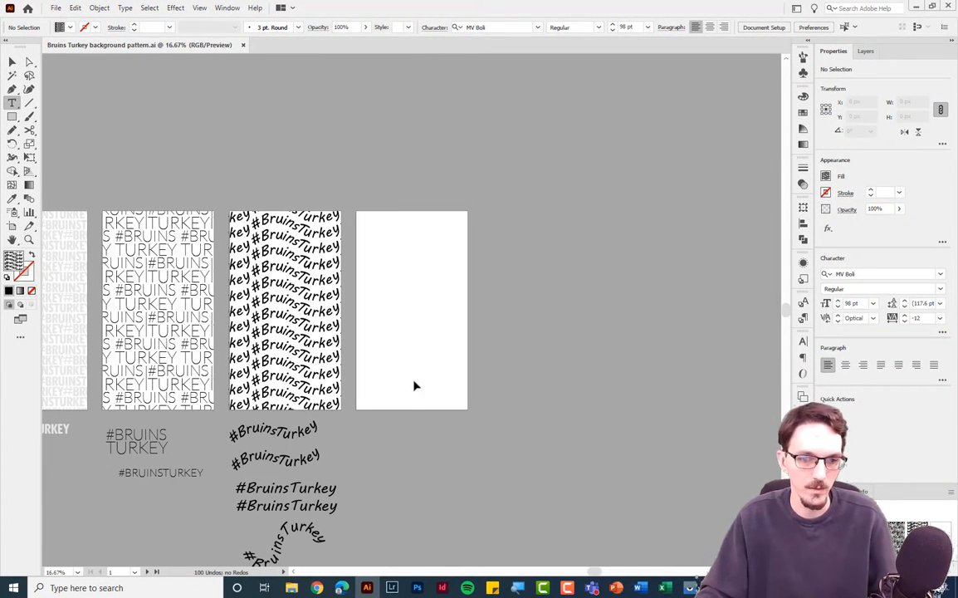
pyautogui.click(404, 375)
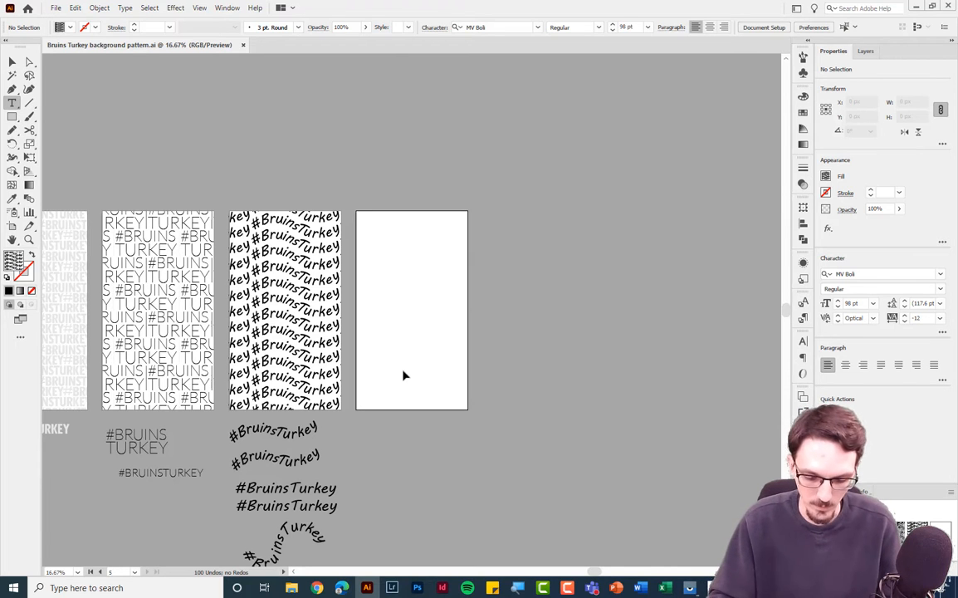
pyautogui.hotkey('ctrl', '0')
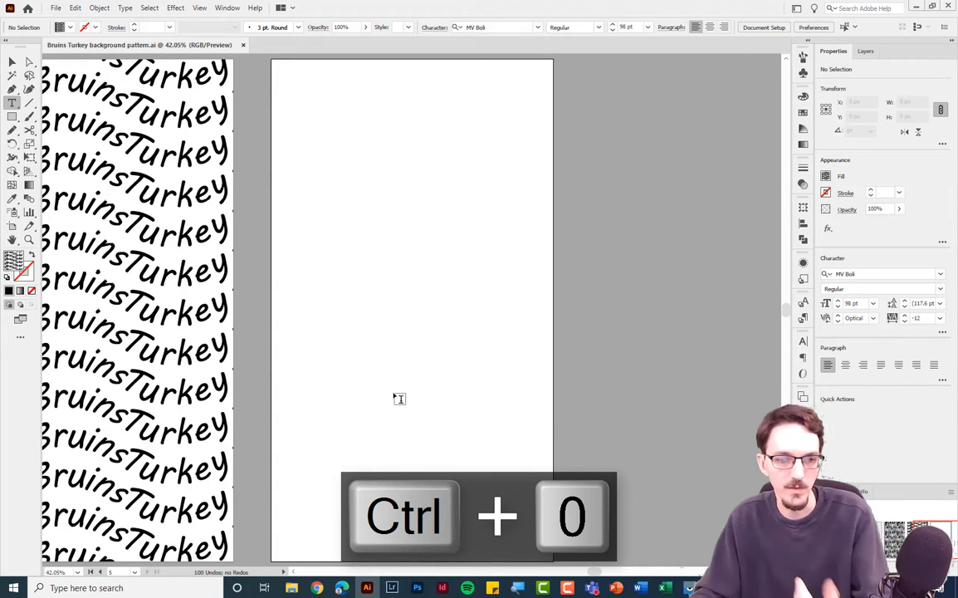
pyautogui.click(335, 366)
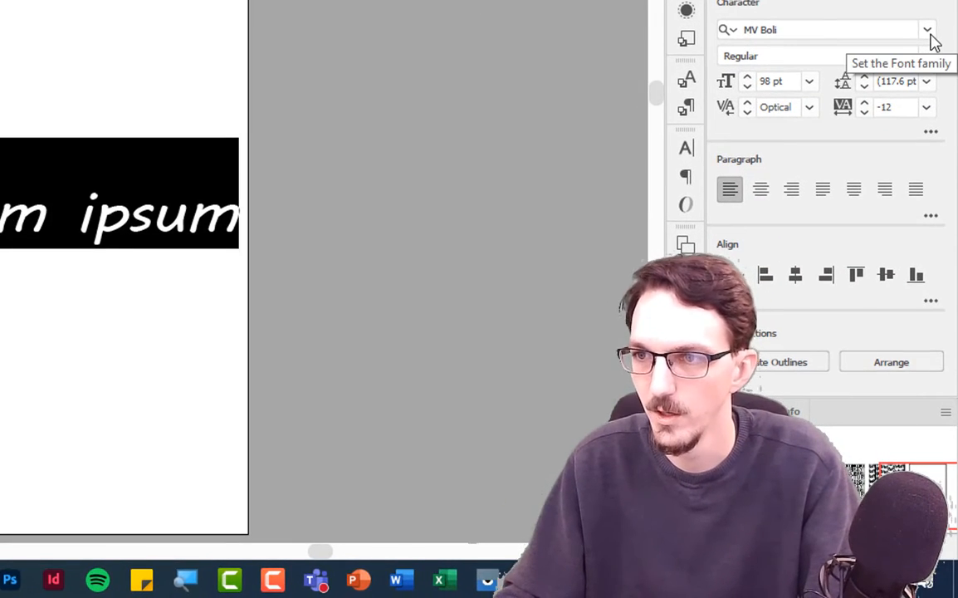
# Filter the font family list to show only Slab Serif fonts.
pyautogui.click(928, 32)
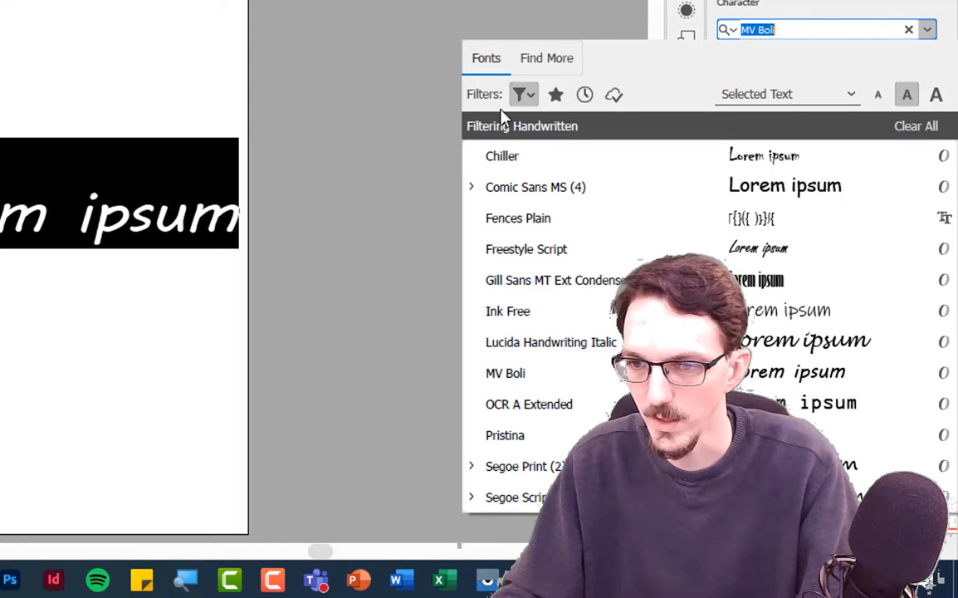
pyautogui.click(523, 96)
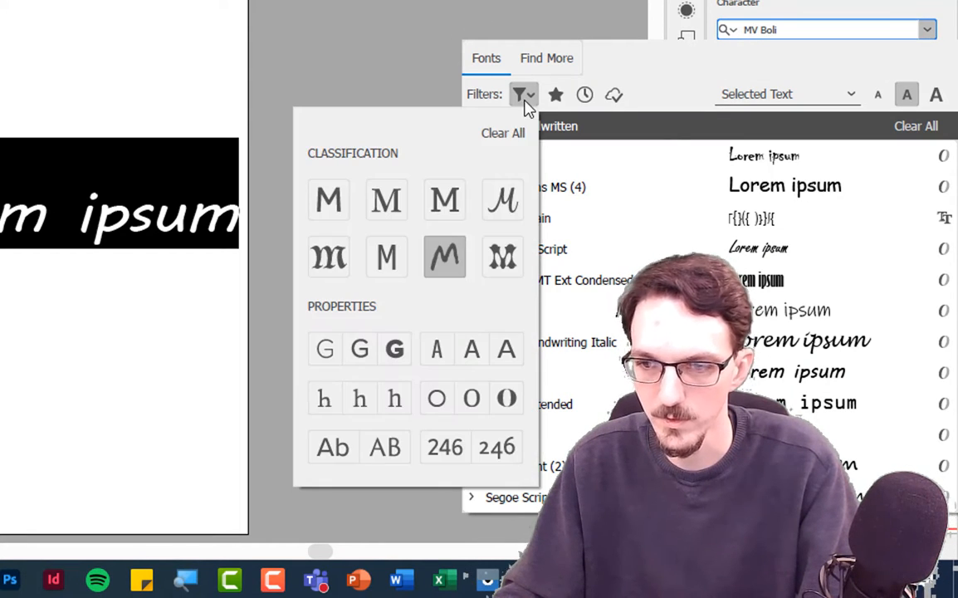
pyautogui.click(453, 217)
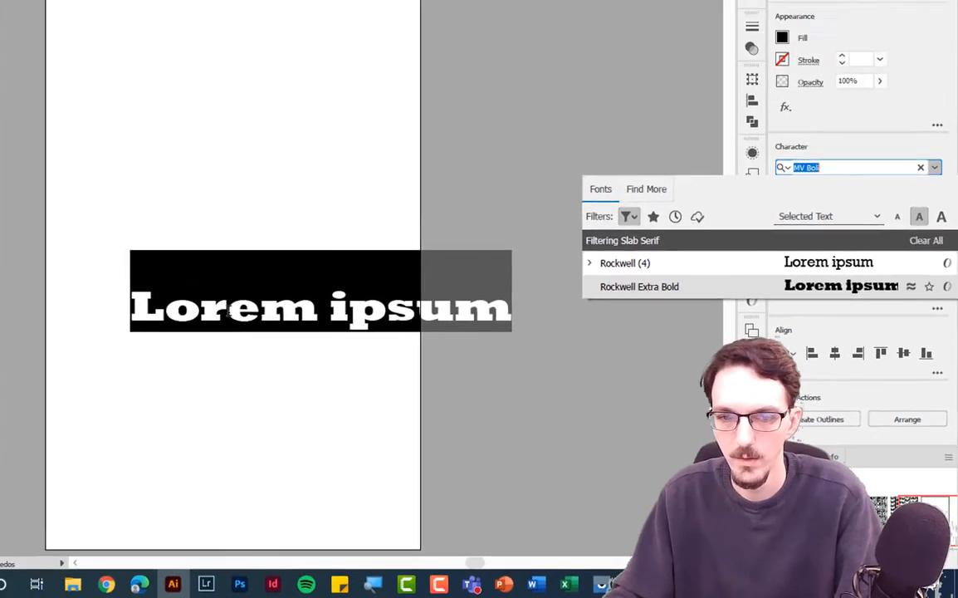
pyautogui.click(40, 217)
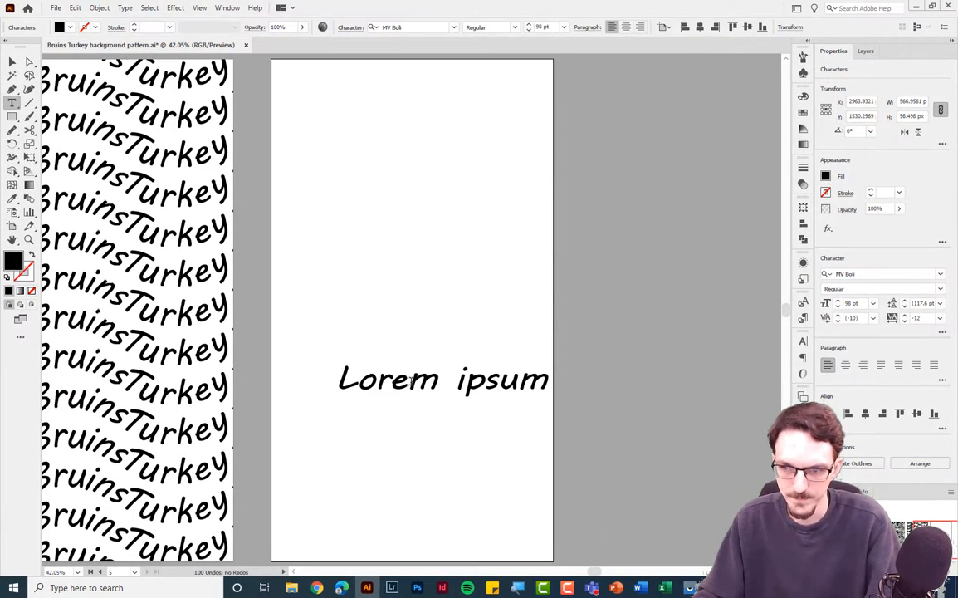
# Replace the placeholder text with #BruinsTurkey.
pyautogui.click(554, 386)
pyautogui.moveTo(548, 380); pyautogui.dragTo(332, 371)
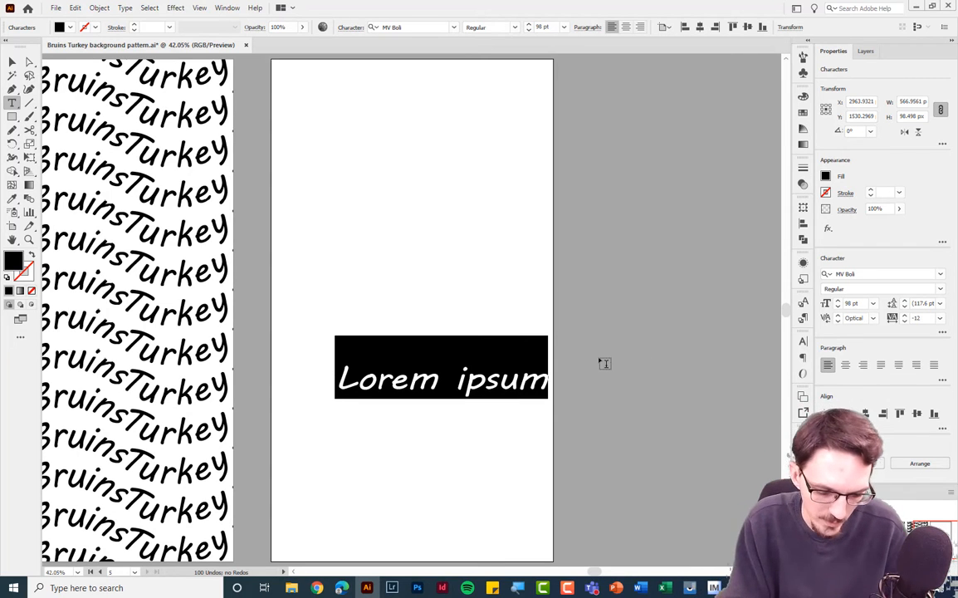
pyautogui.write('#')
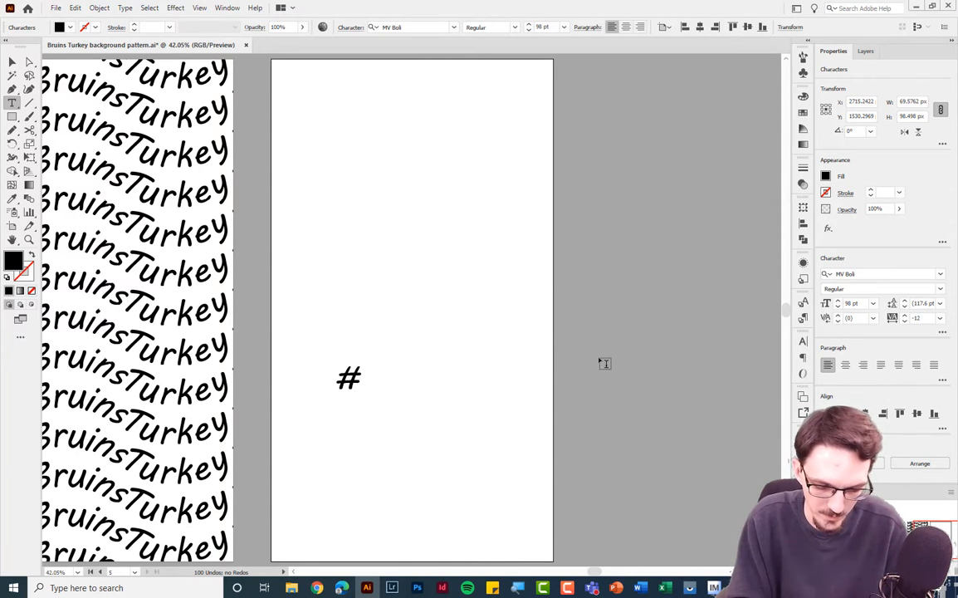
pyautogui.write('Bruins')
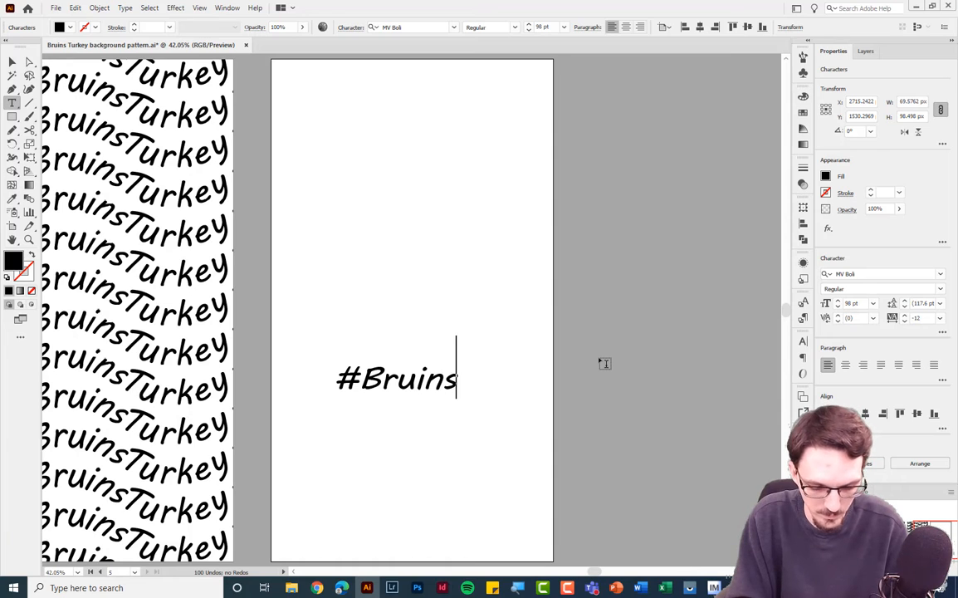
pyautogui.write('Turkey')
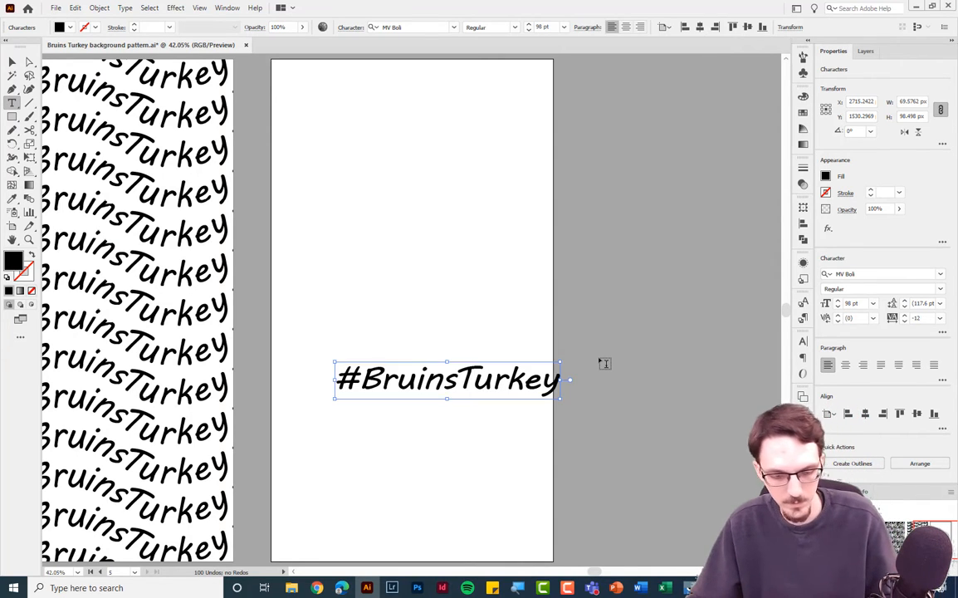
# Set the whole text's font to Rockwell Extra Bold.
pyautogui.hotkey('ctrl', 'a')
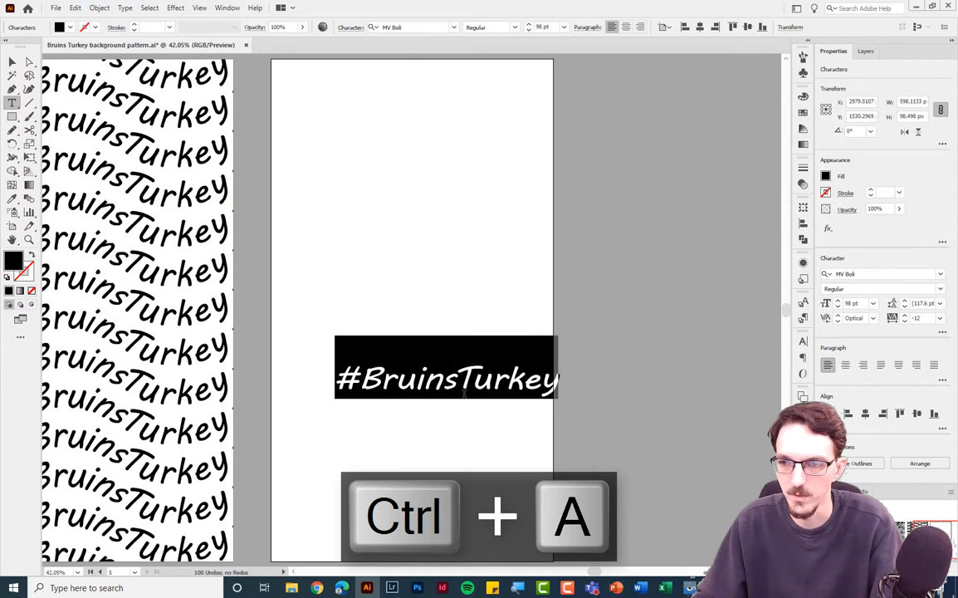
pyautogui.click(940, 274)
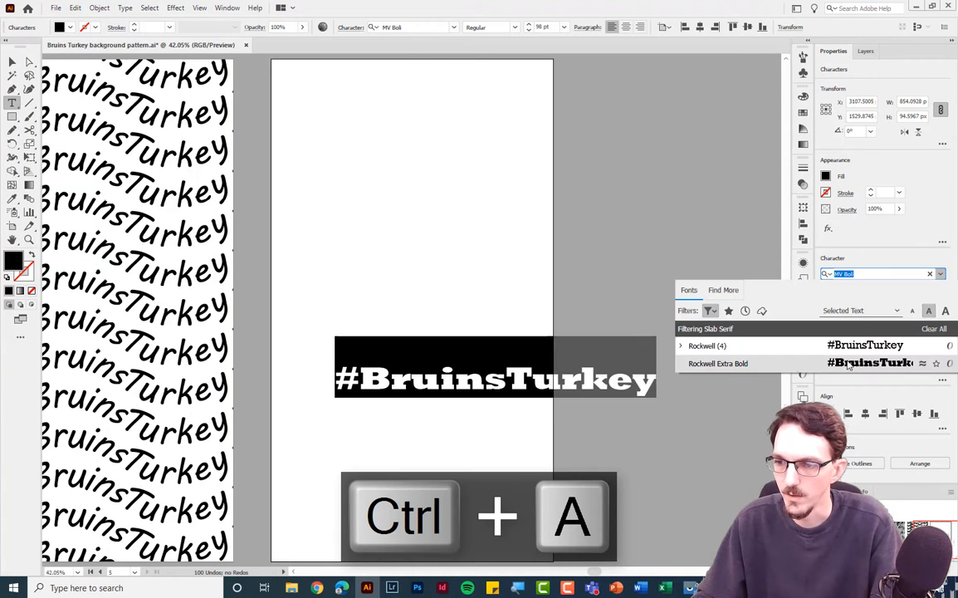
pyautogui.click(731, 362)
pyautogui.click(539, 378)
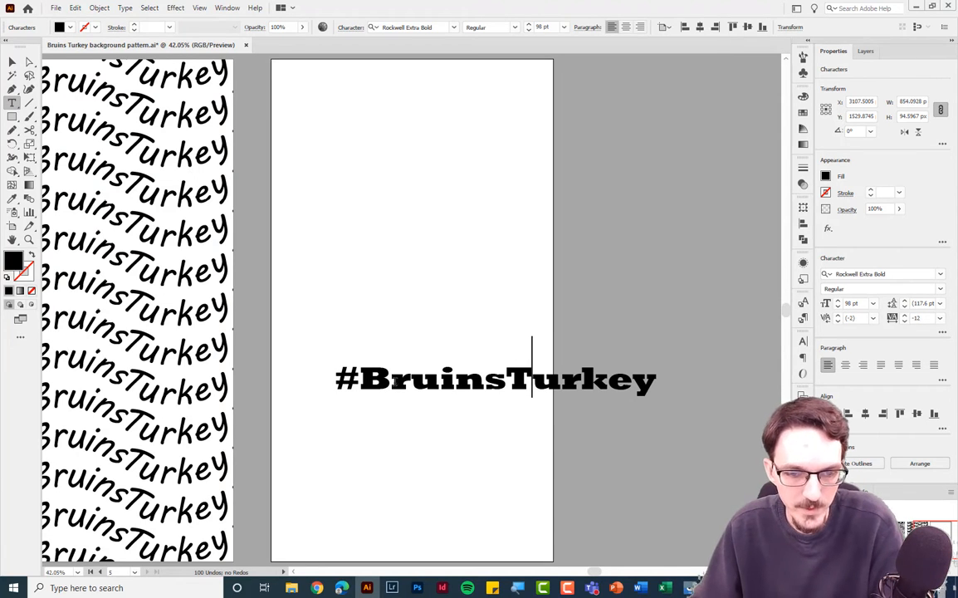
# Set the text's kerning to Optical and its tracking to -20.
pyautogui.moveTo(338, 379); pyautogui.dragTo(656, 380)
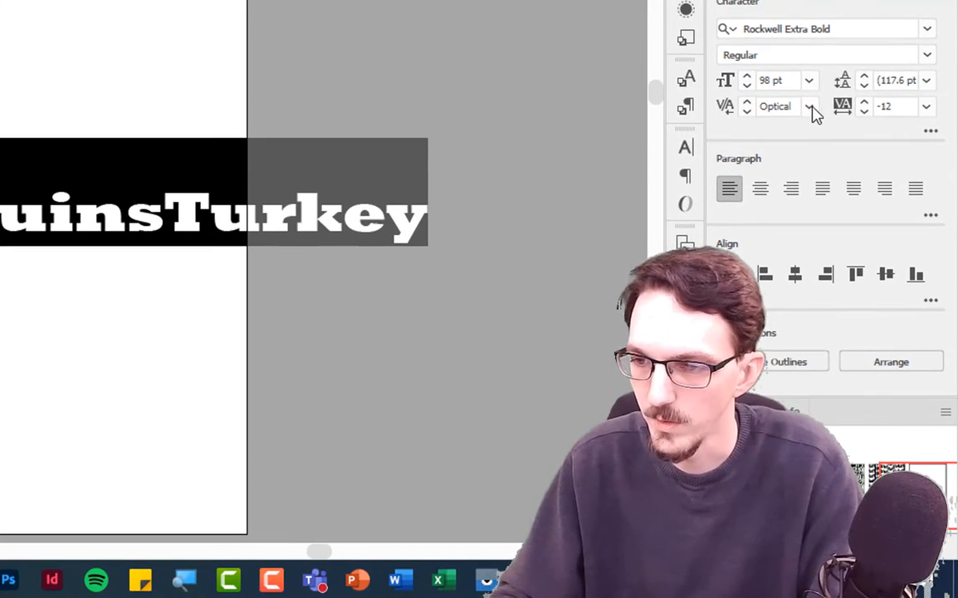
pyautogui.click(823, 154)
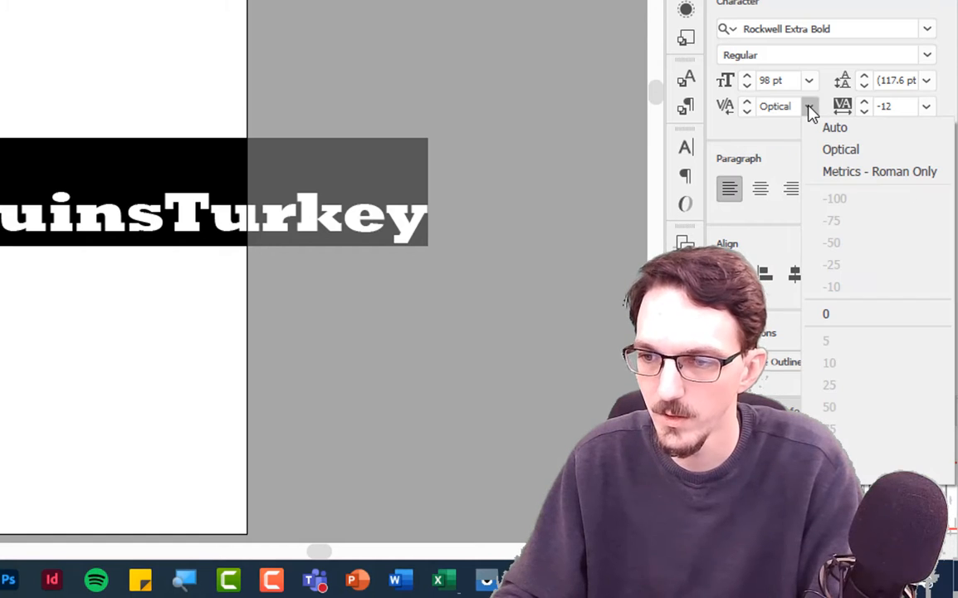
pyautogui.click(871, 151)
pyautogui.click(898, 105)
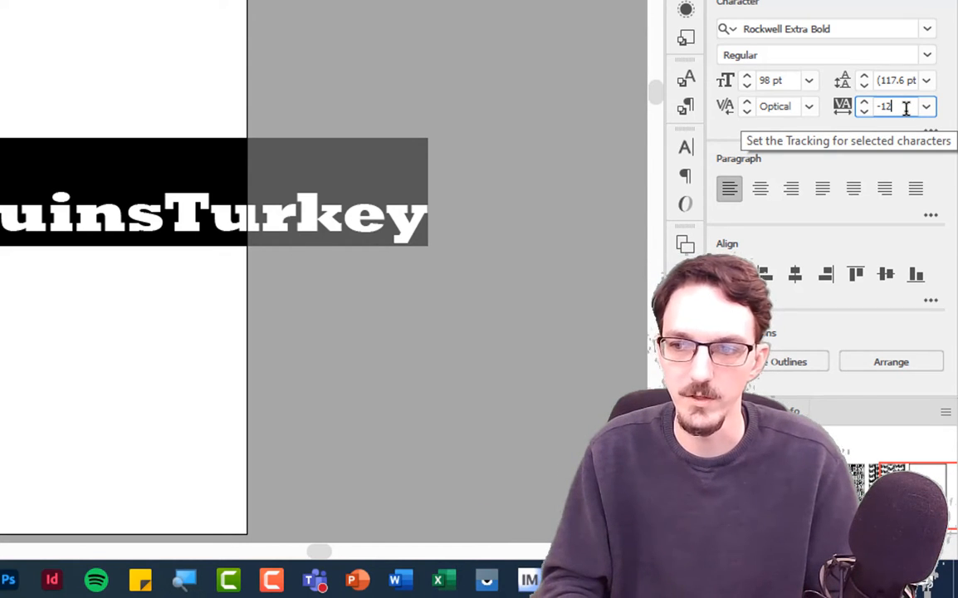
pyautogui.press('BackSpace')
pyautogui.press('BackSpace')
pyautogui.write('20')
pyautogui.press('Return')
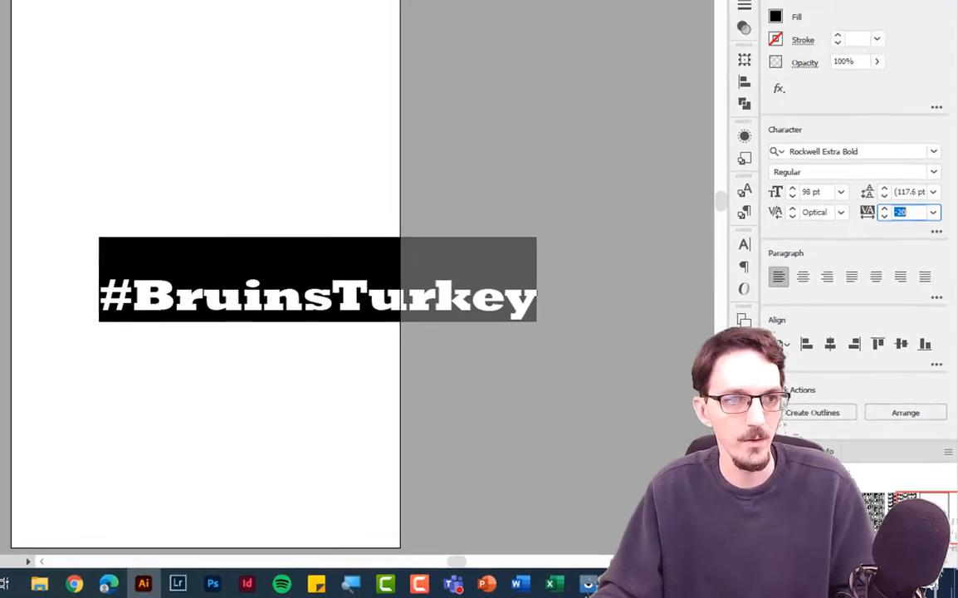
# Move the text object slightly up and left on the artboard with the Selection tool.
pyautogui.click(12, 61)
pyautogui.click(436, 342)
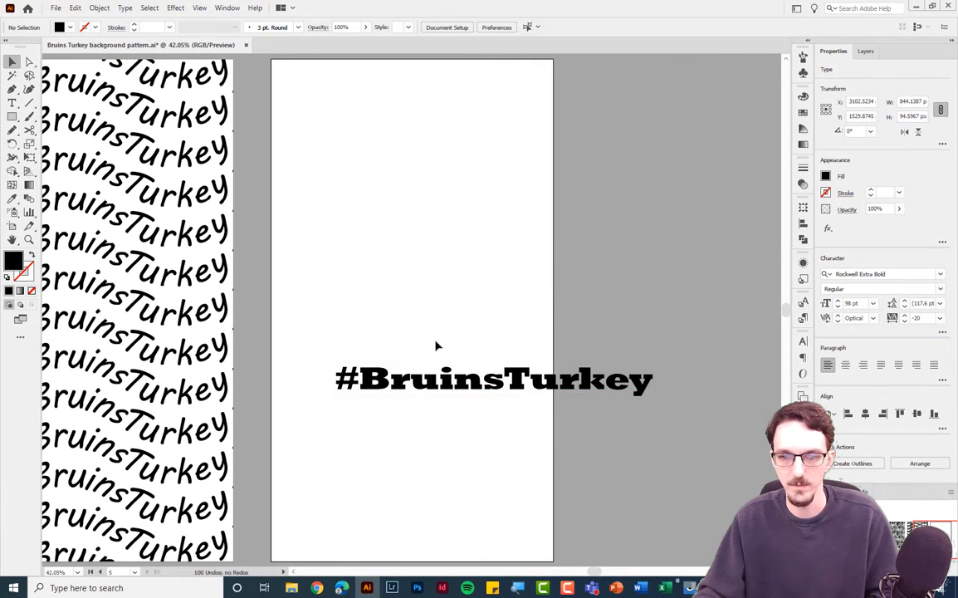
pyautogui.moveTo(438, 378); pyautogui.dragTo(409, 350)
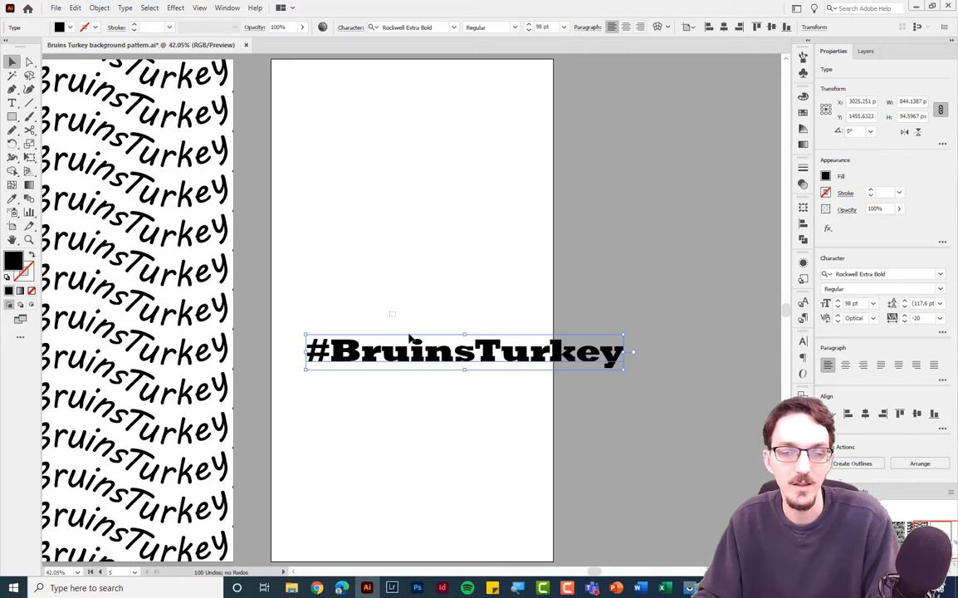
# Make a pattern from the text object and set its tile type to Brick by Row.
pyautogui.click(99, 7)
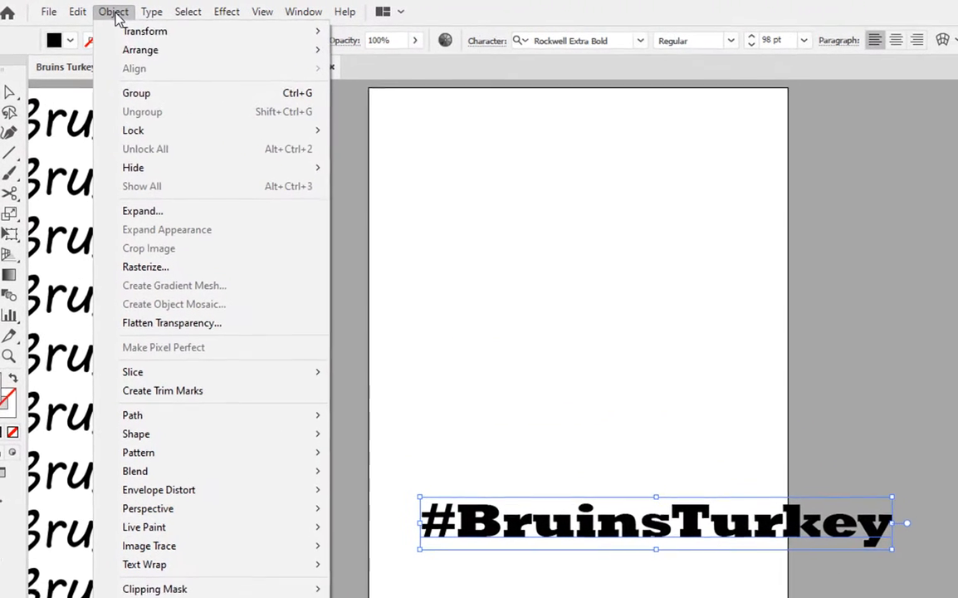
pyautogui.moveTo(172, 458)
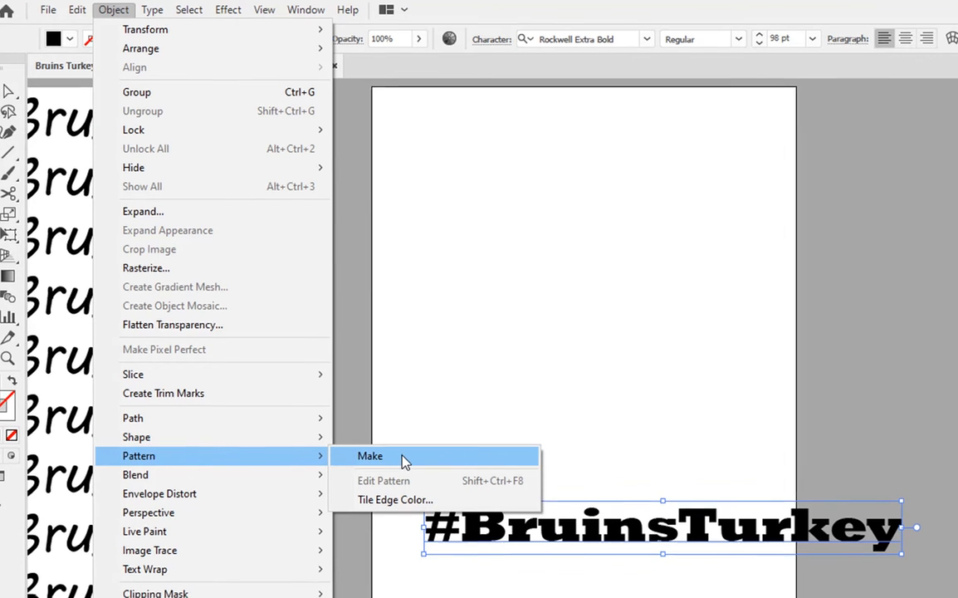
pyautogui.click(405, 463)
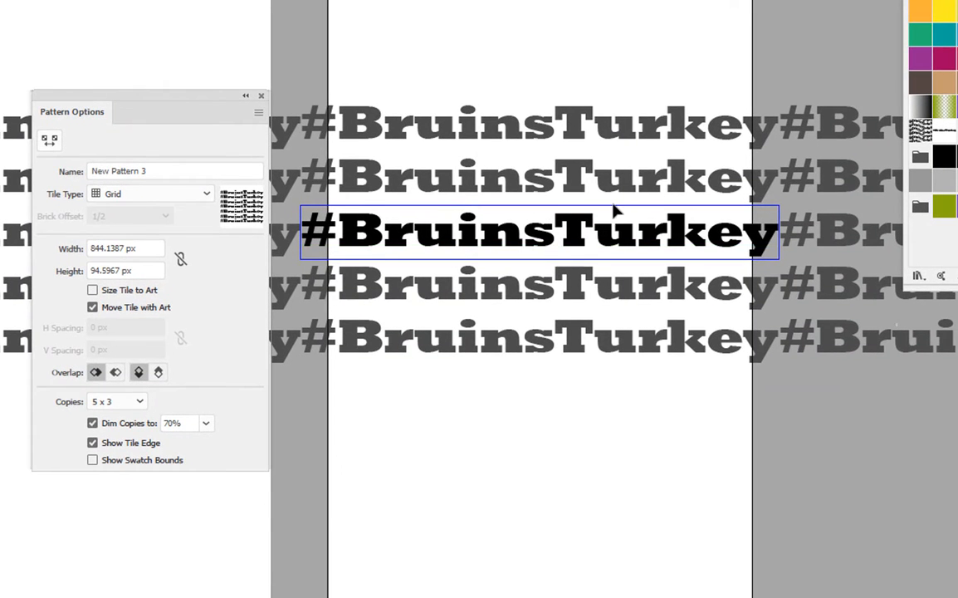
pyautogui.click(188, 198)
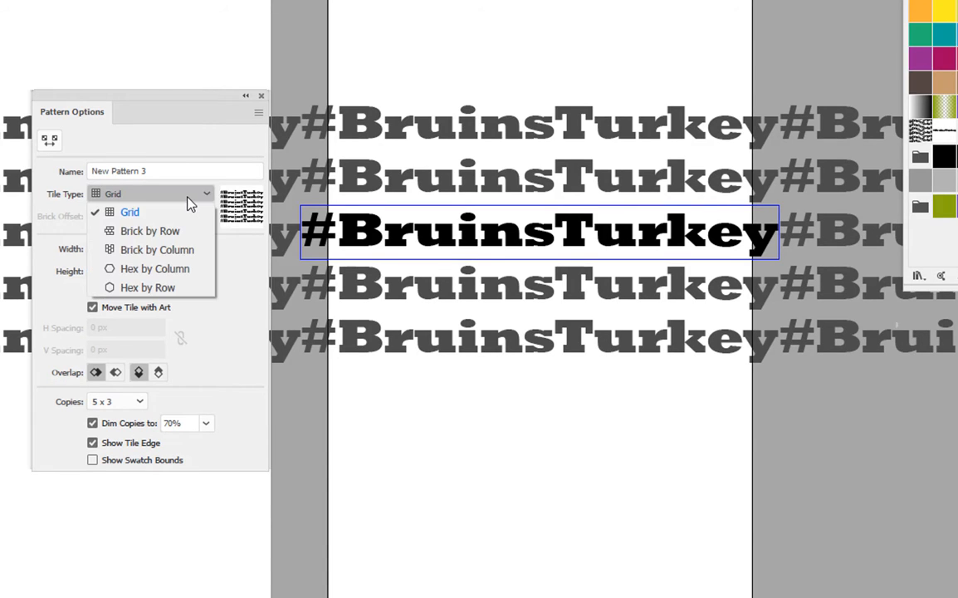
pyautogui.click(176, 233)
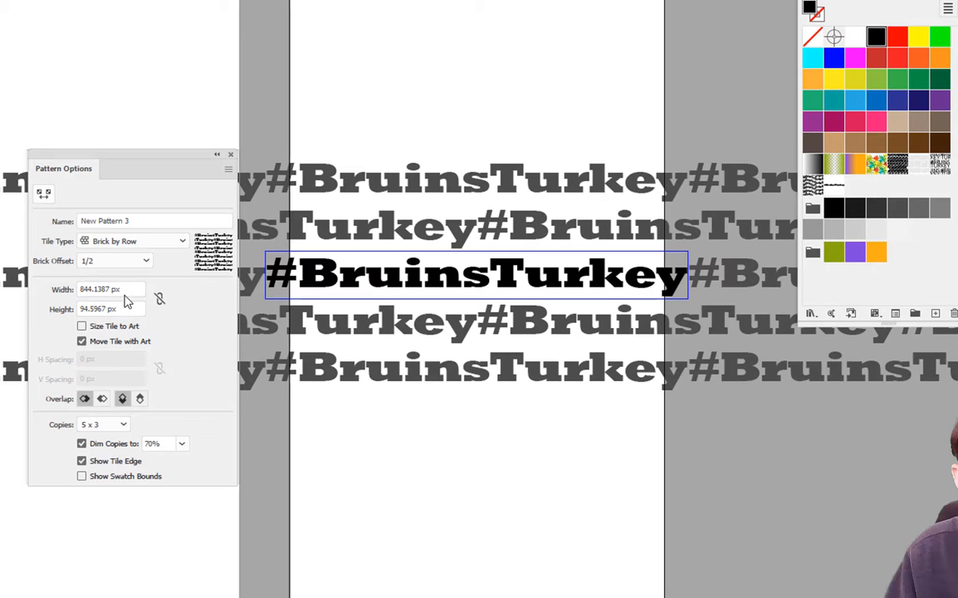
# Set the pattern tile width to 850 px and height to 70 px.
pyautogui.click(144, 248)
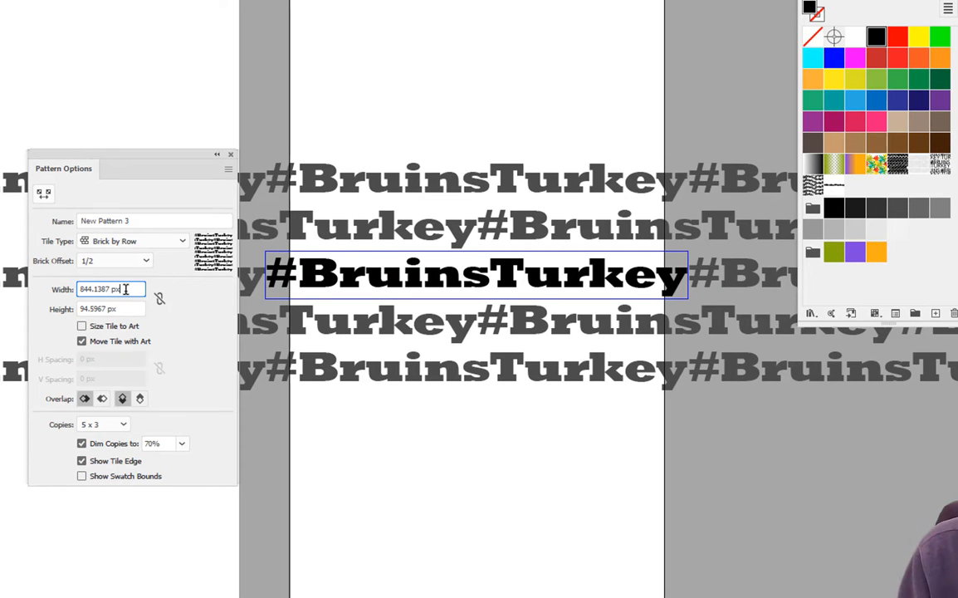
pyautogui.hotkey('shift', 'Down')
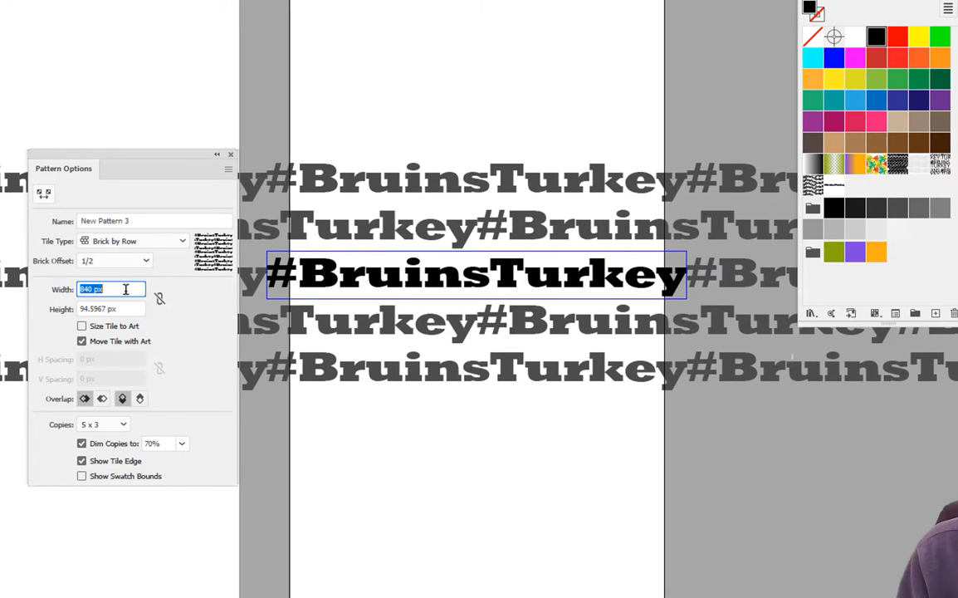
pyautogui.hotkey('shift', 'Up')
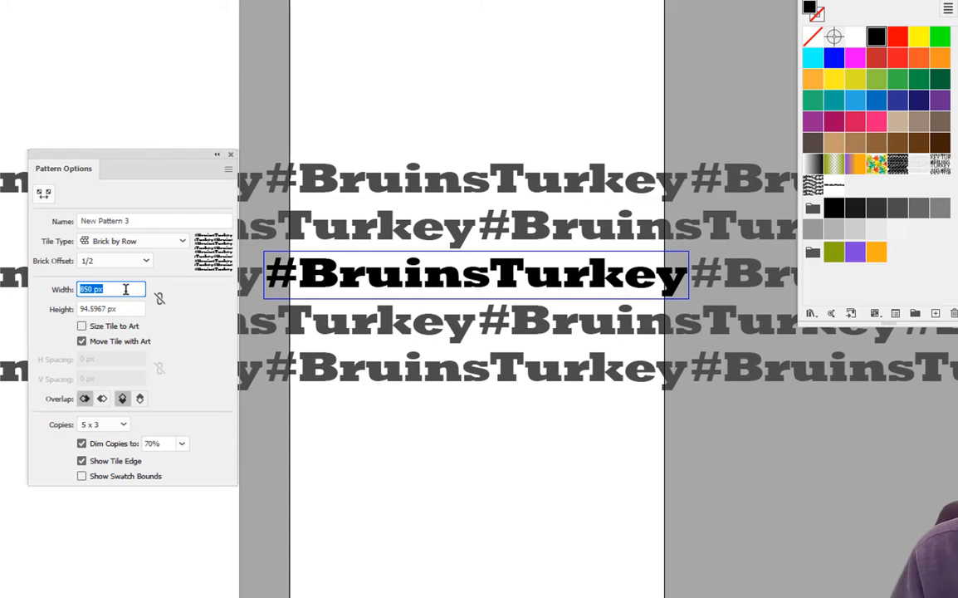
pyautogui.click(133, 308)
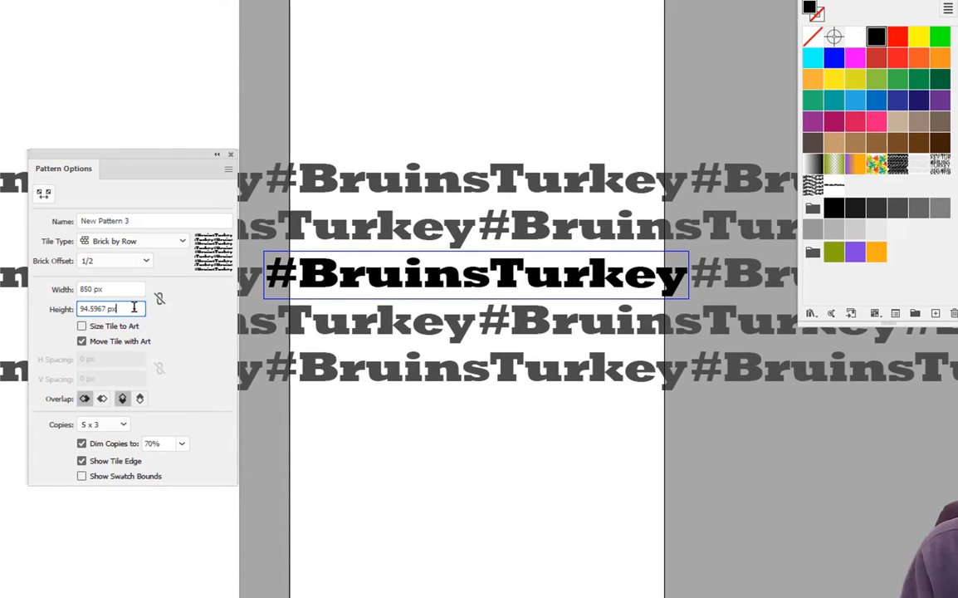
pyautogui.hotkey('shift', 'Down')
pyautogui.hotkey('shift', 'Down')
pyautogui.hotkey('shift', 'Down')
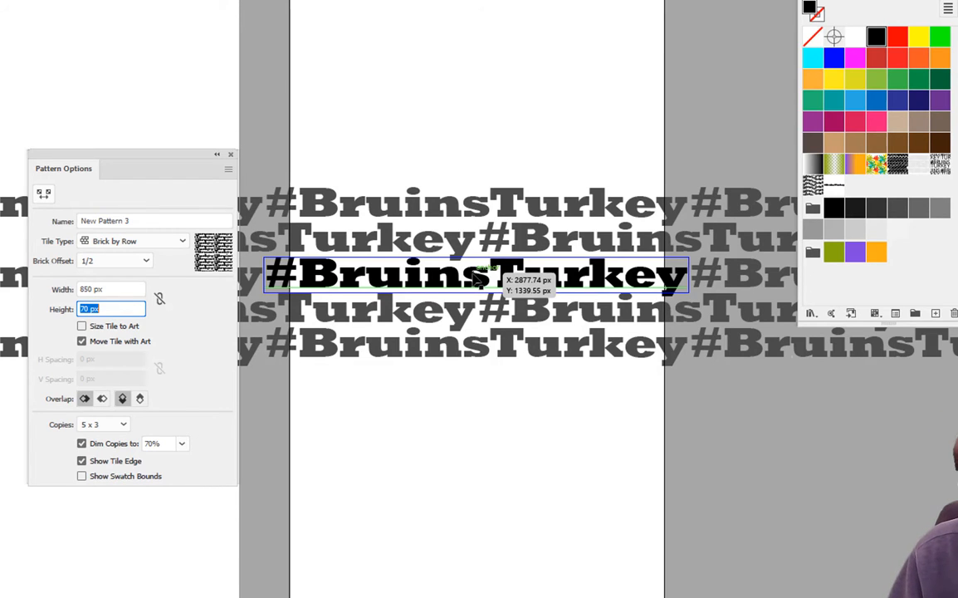
pyautogui.press('Return')
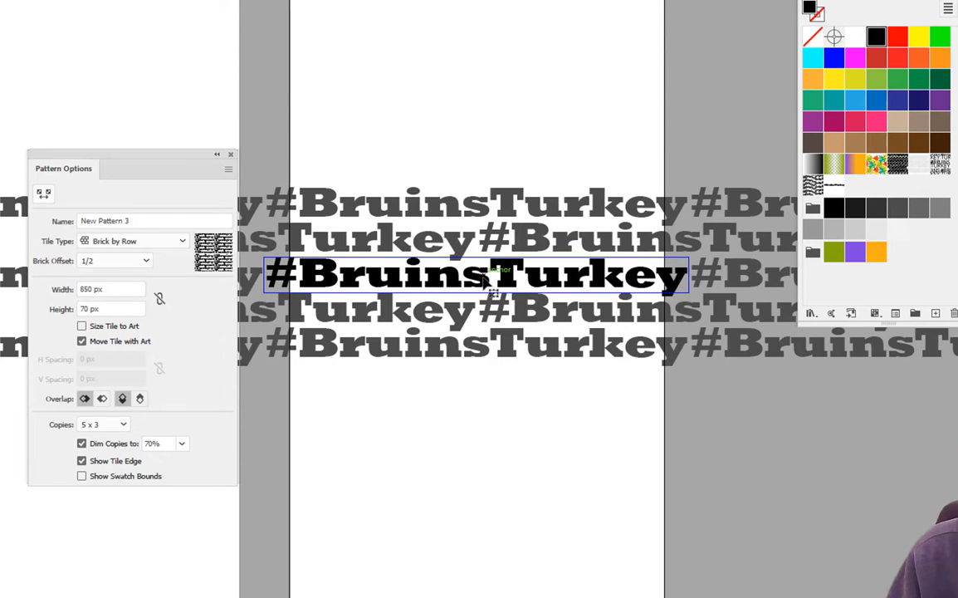
# Color the word Bruins in the pattern tile dark green.
pyautogui.moveTo(490, 278); pyautogui.dragTo(316, 277)
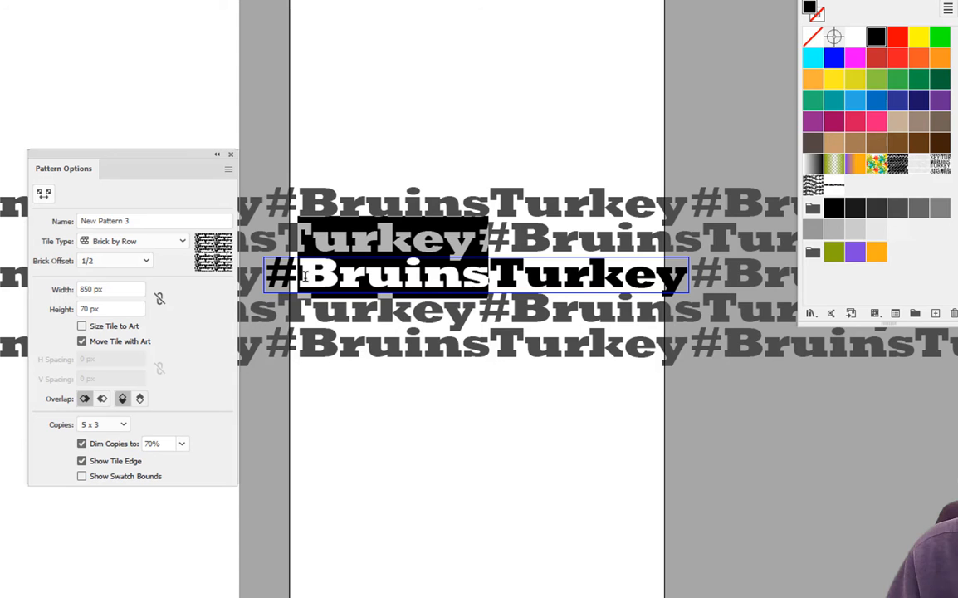
pyautogui.click(938, 82)
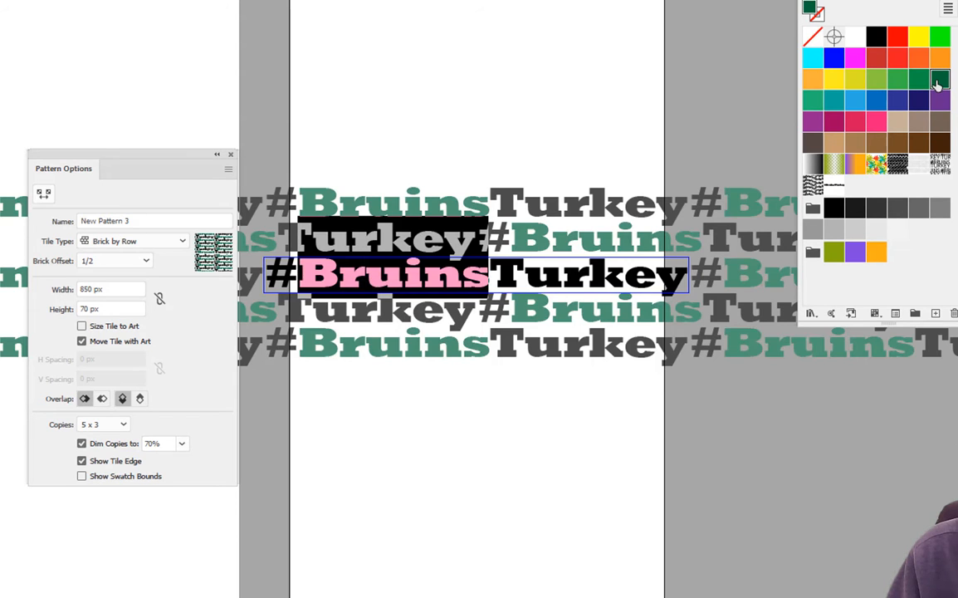
pyautogui.click(526, 271)
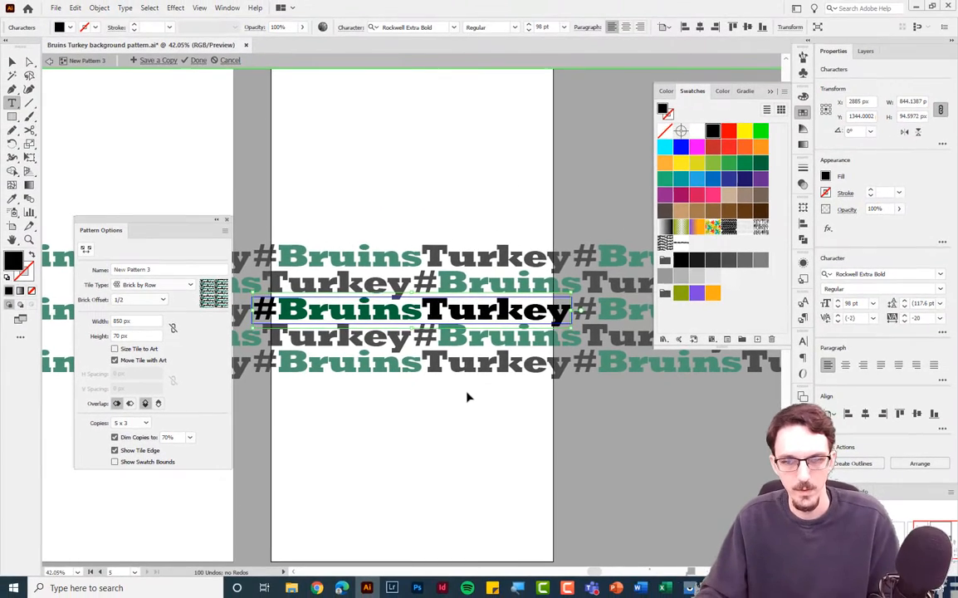
# Finish editing the pattern and move the original text object down off the artboard.
pyautogui.press('v')
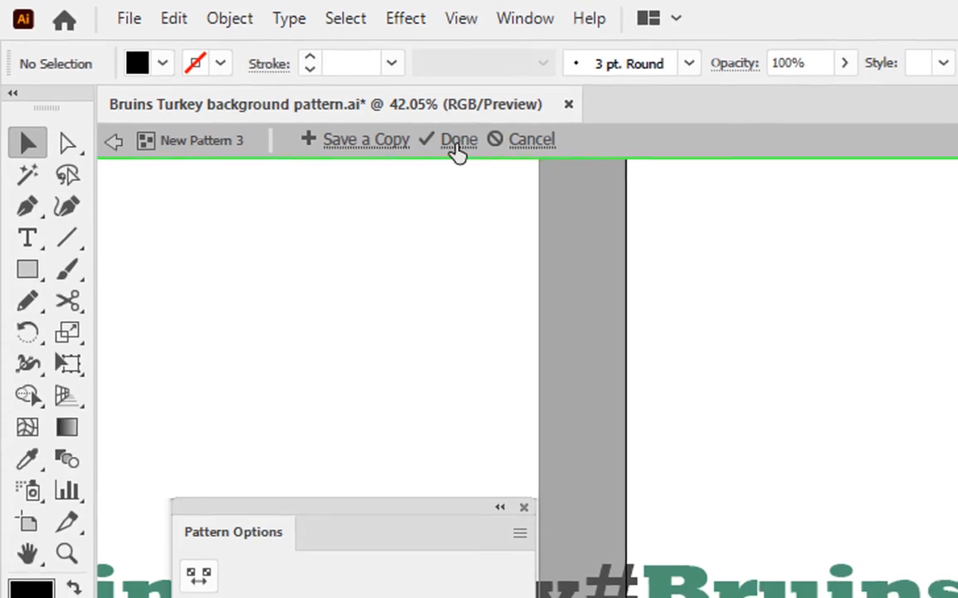
pyautogui.click(467, 153)
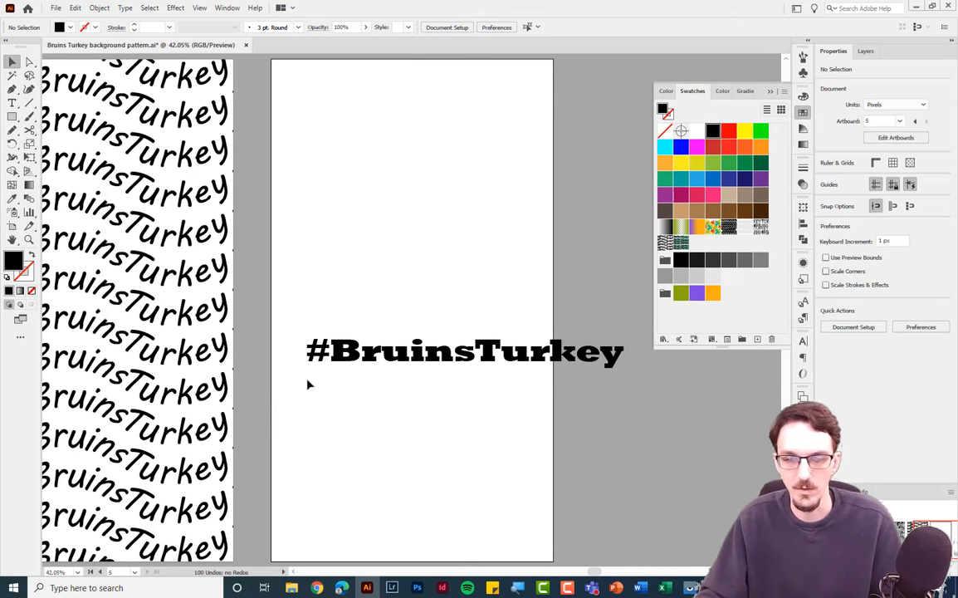
pyautogui.scroll(-5, 313, 382)
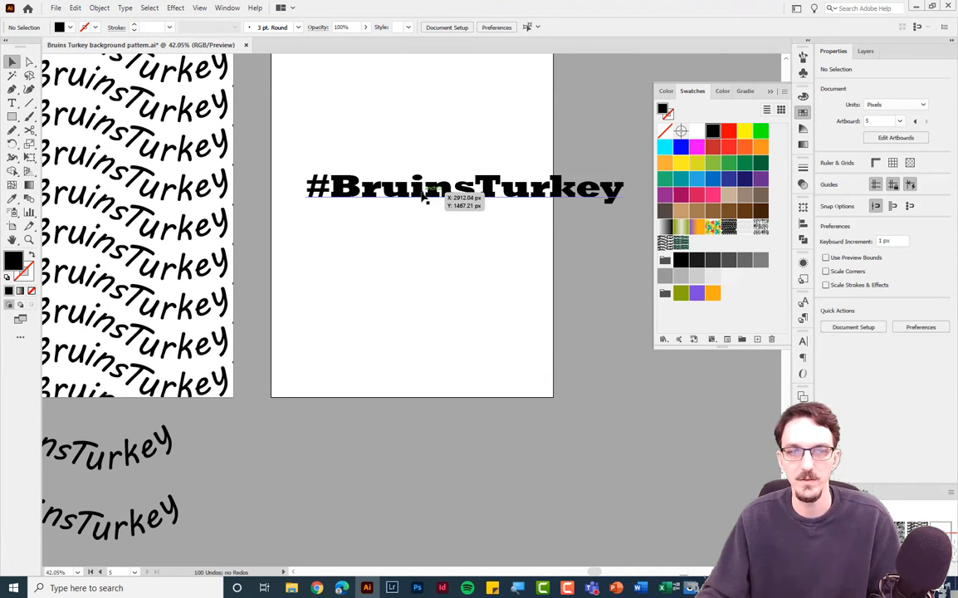
pyautogui.moveTo(444, 195); pyautogui.dragTo(404, 470)
pyautogui.scroll(5, 401, 345)
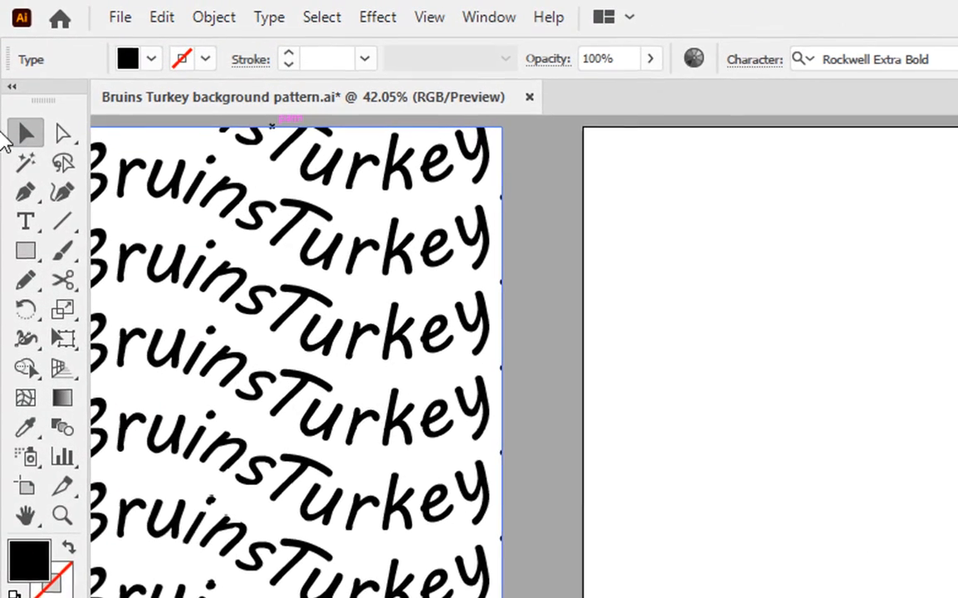
# Draw a rectangle covering the whole artboard and fill it with the New Pattern 3 swatch.
pyautogui.click(26, 254)
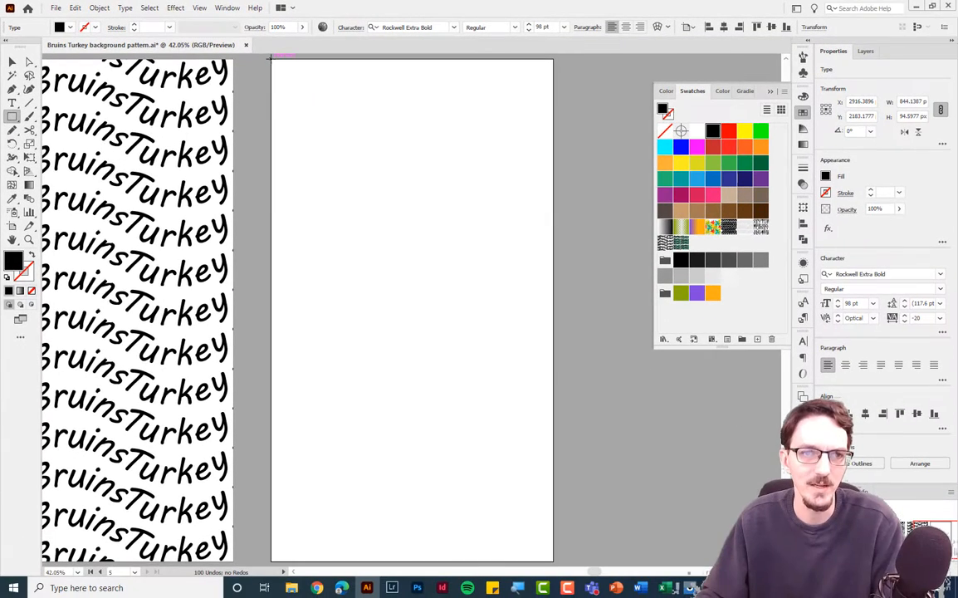
pyautogui.moveTo(529, 116); pyautogui.dragTo(957, 597)
pyautogui.moveTo(524, 526); pyautogui.dragTo(553, 561)
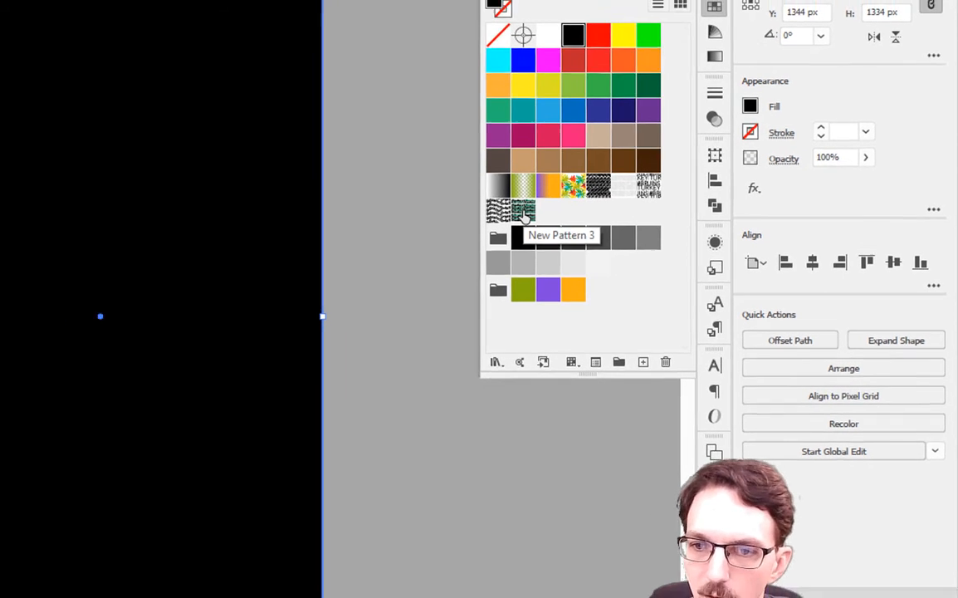
pyautogui.click(510, 211)
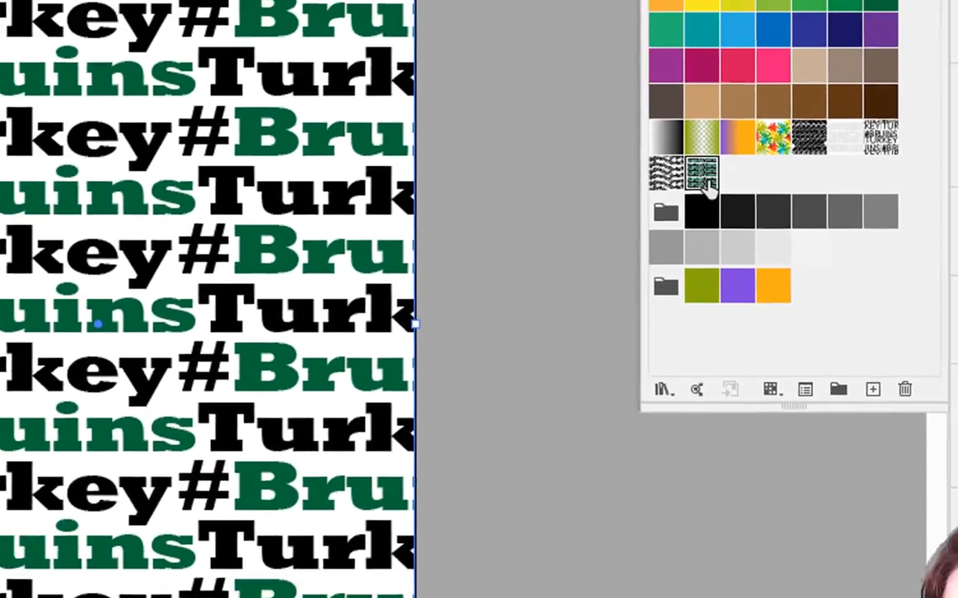
# Reopen the New Pattern 3 swatch in pattern editing mode.
pyautogui.doubleClick(706, 158)
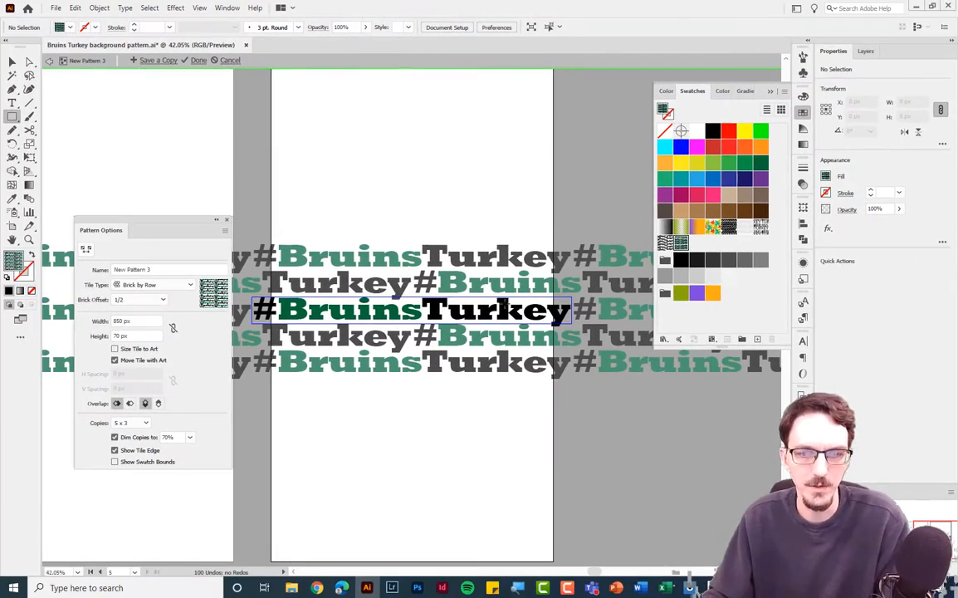
pyautogui.click(496, 310)
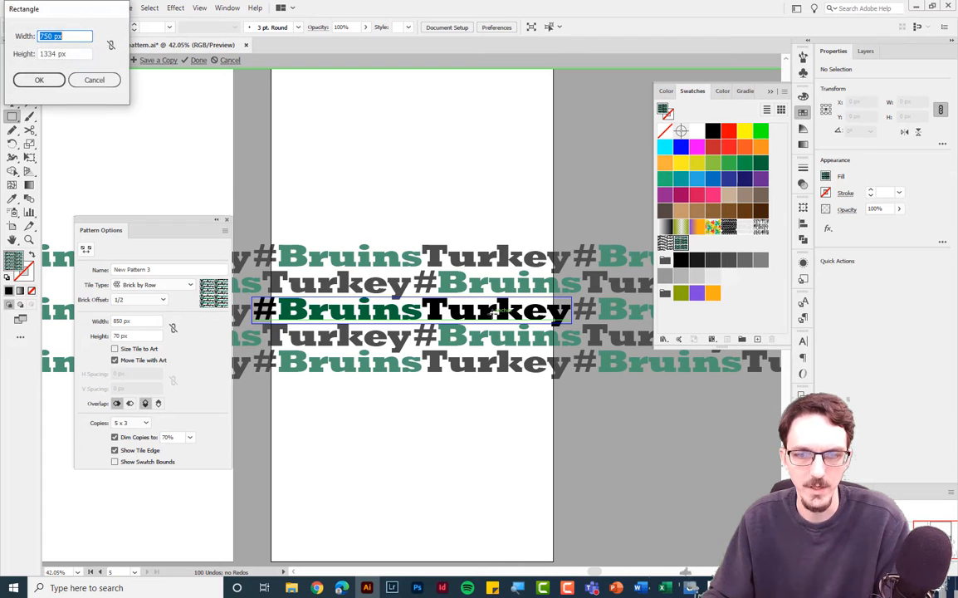
pyautogui.click(94, 80)
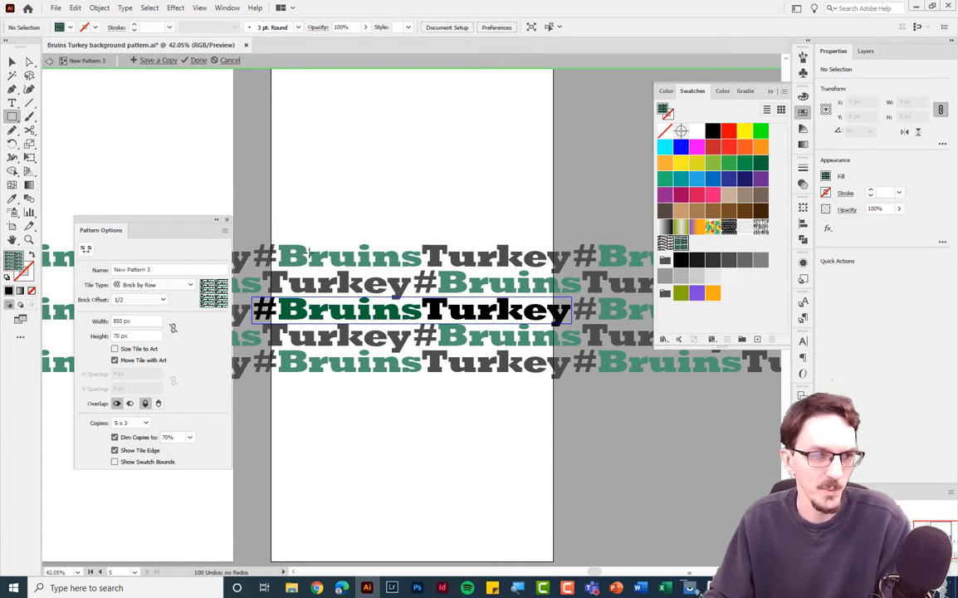
# Select all the text in the pattern tile and reduce its font size to 70 pt.
pyautogui.click(11, 105)
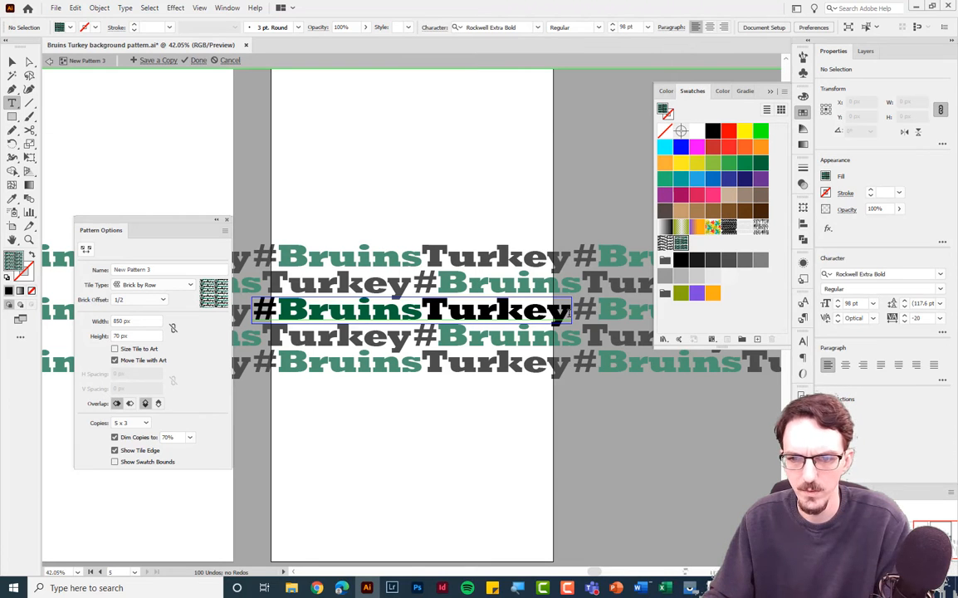
pyautogui.moveTo(571, 313); pyautogui.dragTo(253, 313)
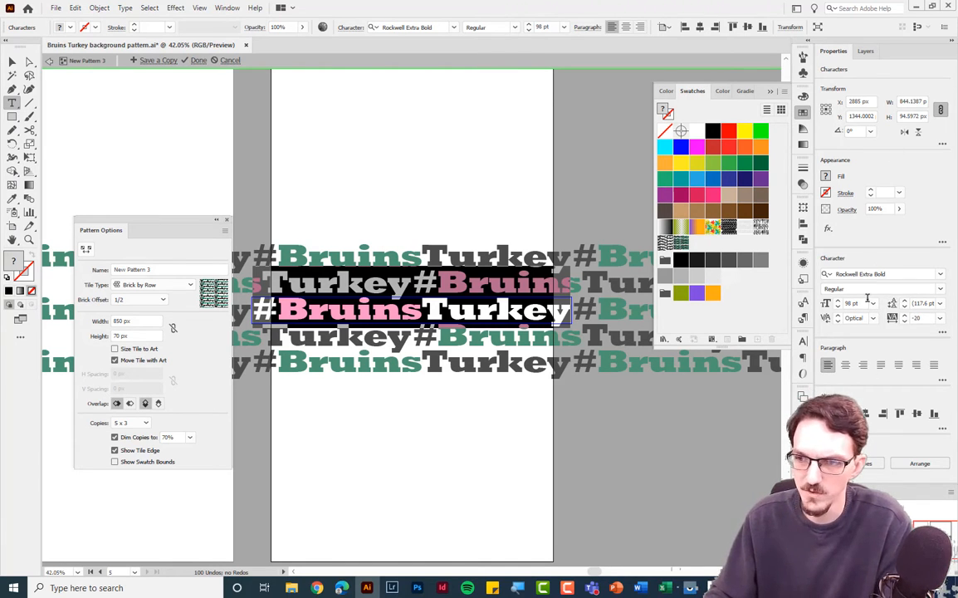
pyautogui.click(802, 344)
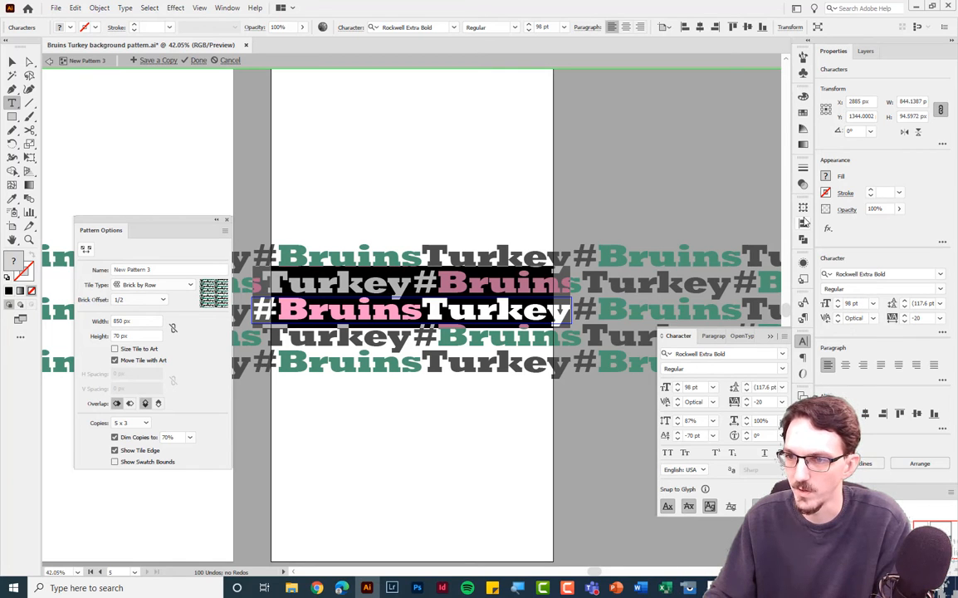
pyautogui.click(803, 114)
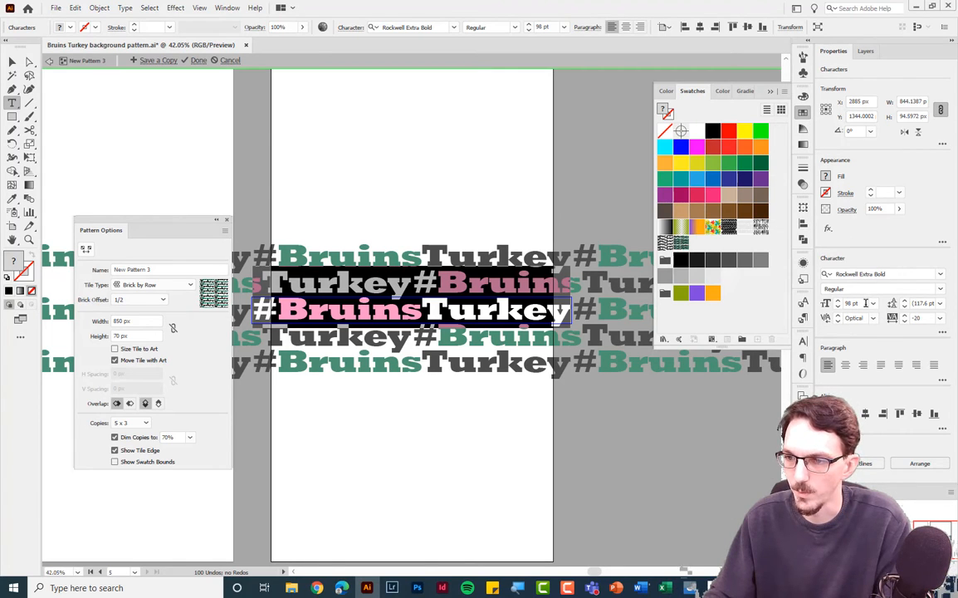
pyautogui.click(865, 303)
pyautogui.hotkey('shift', 'Down')
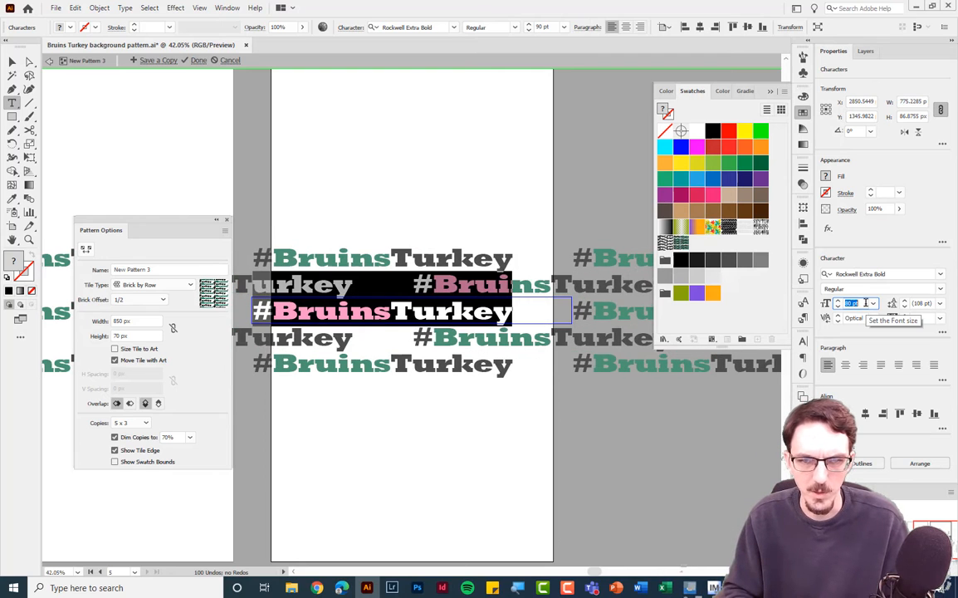
pyautogui.hotkey('shift', 'Down')
pyautogui.hotkey('shift', 'Down')
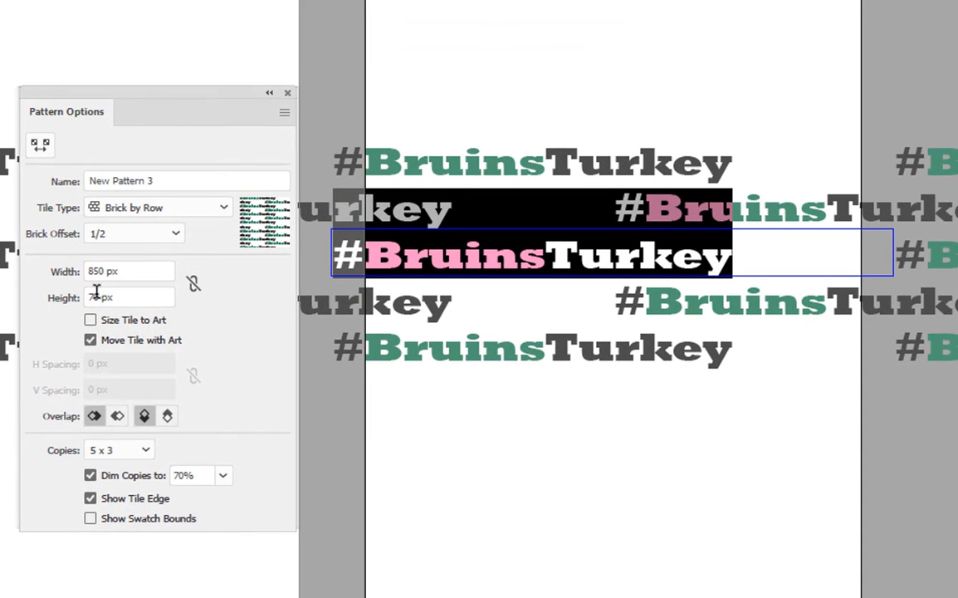
# Shrink the pattern tile to about 619 px wide and 53 px high with the Pattern Tile Tool.
pyautogui.click(40, 146)
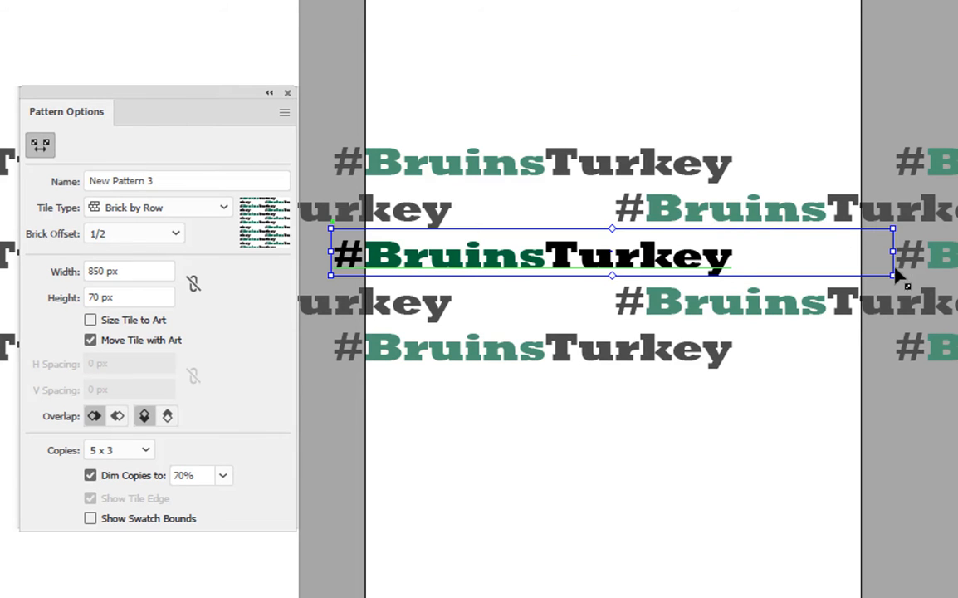
pyautogui.moveTo(893, 254); pyautogui.dragTo(744, 264)
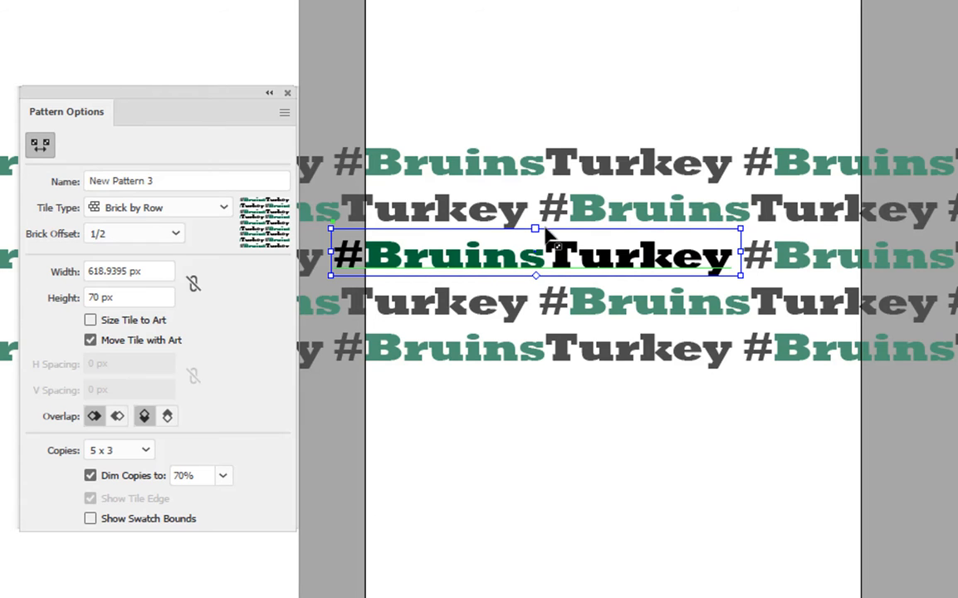
pyautogui.click(738, 248)
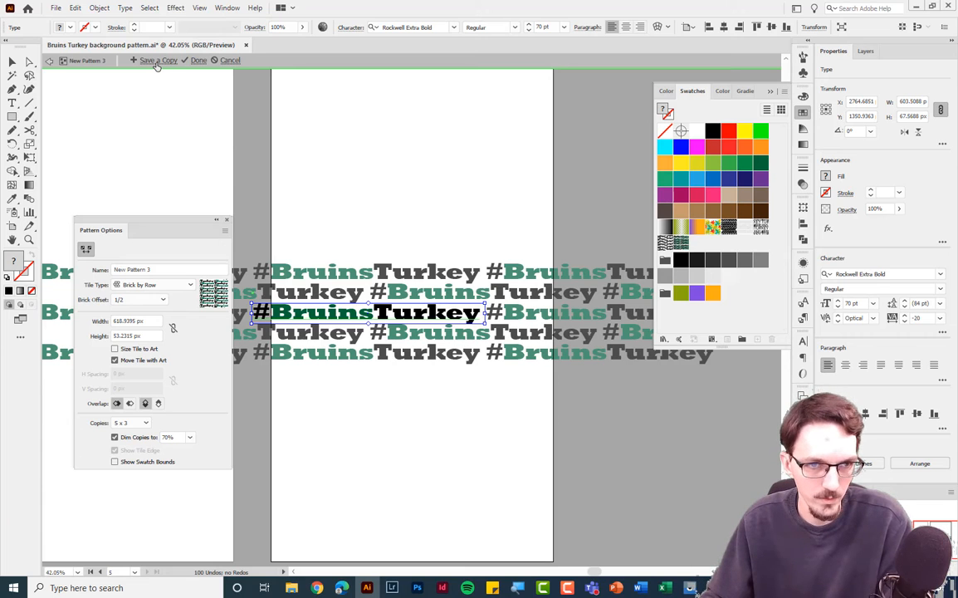
# Finish the pattern edit, then undo back into editing mode and redo to restore the narrowed tile.
pyautogui.click(198, 61)
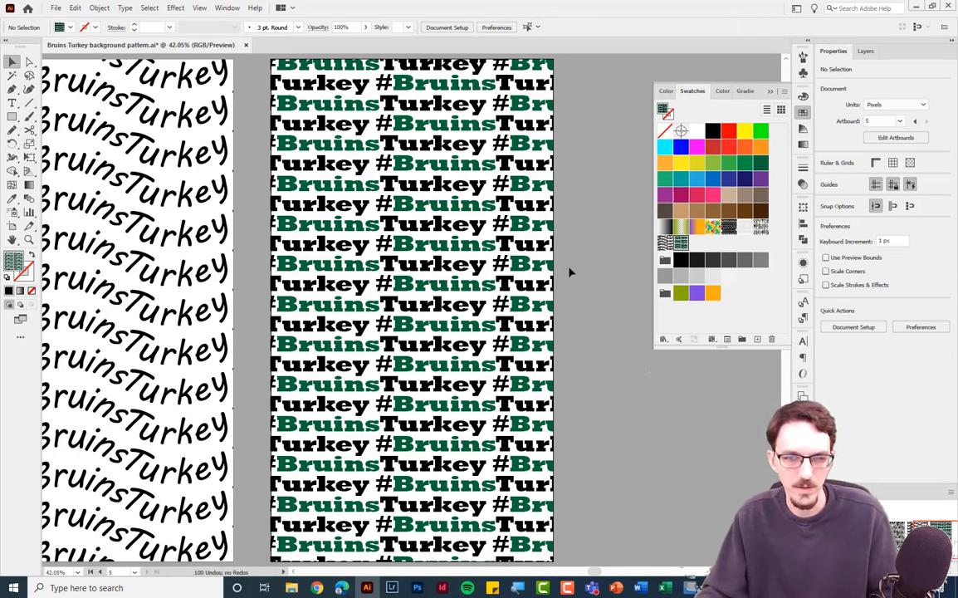
pyautogui.hotkey('ctrl', 'z')
pyautogui.hotkey('ctrl', 'z')
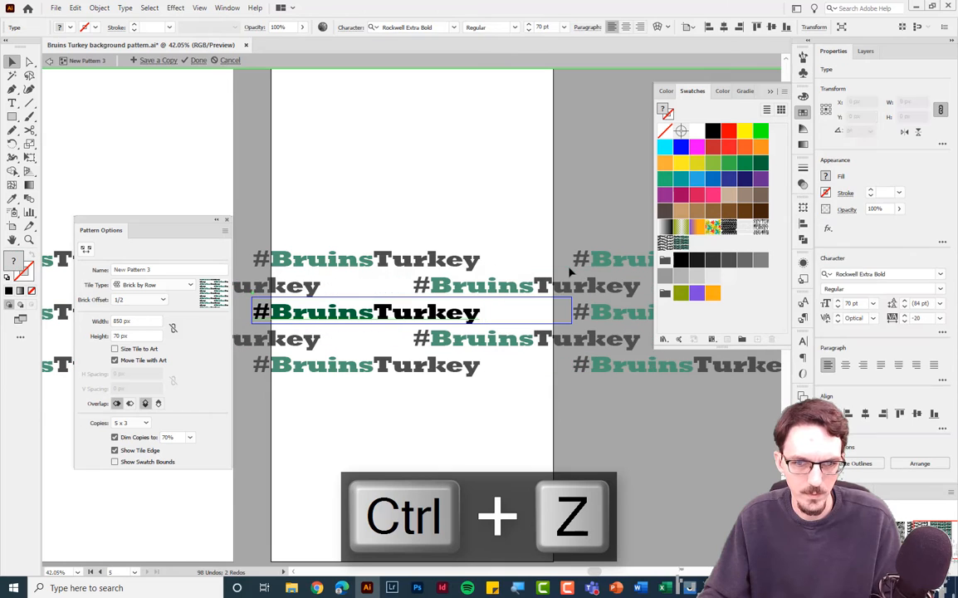
pyautogui.hotkey('ctrl', 'z')
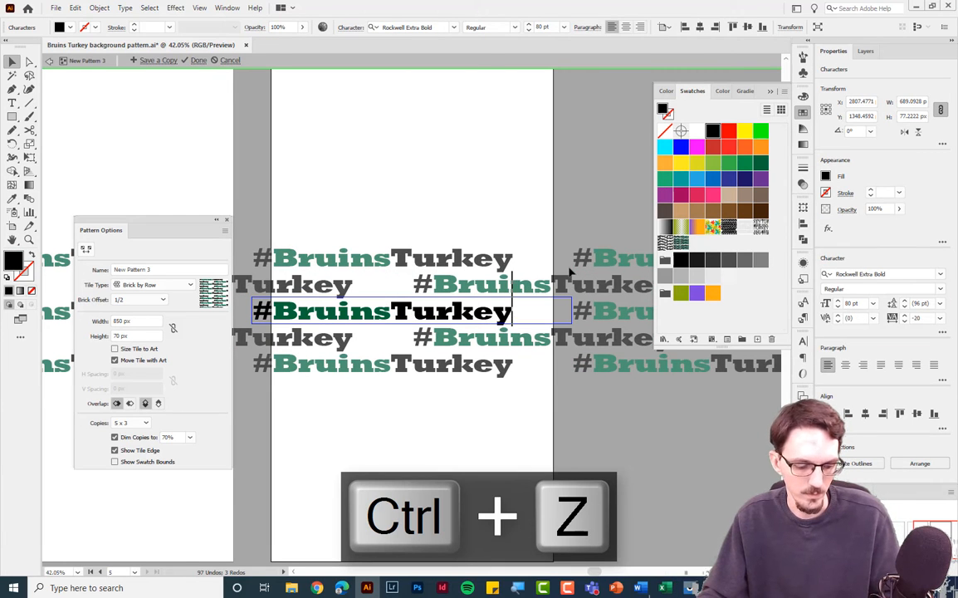
pyautogui.hotkey('ctrl', 'z')
pyautogui.hotkey('ctrl', 'shift', 'z')
pyautogui.hotkey('ctrl', 'shift', 'z')
pyautogui.hotkey('ctrl', 'shift', 'z')
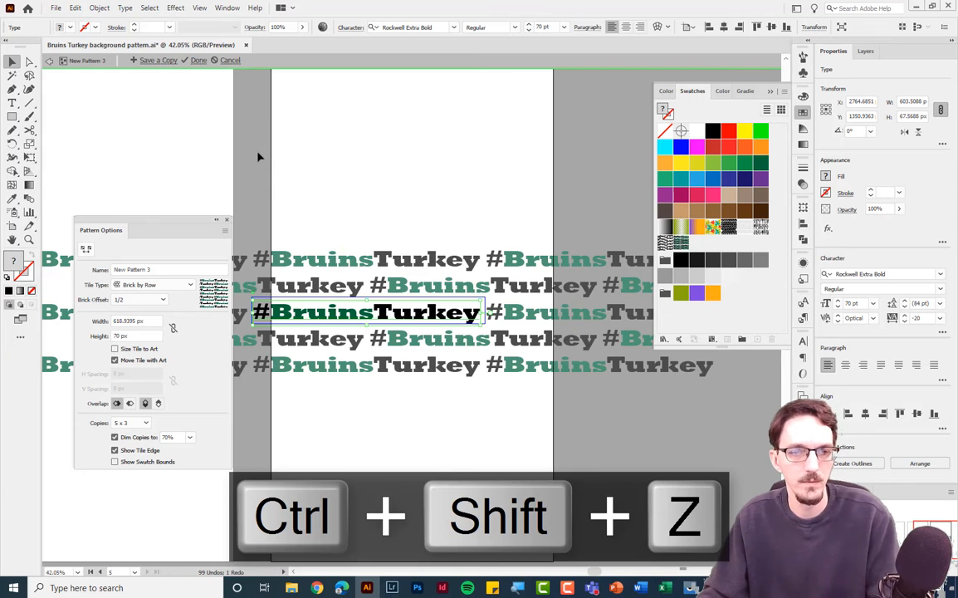
# Save a copy of the edited pattern as a new swatch with the default name.
pyautogui.click(159, 62)
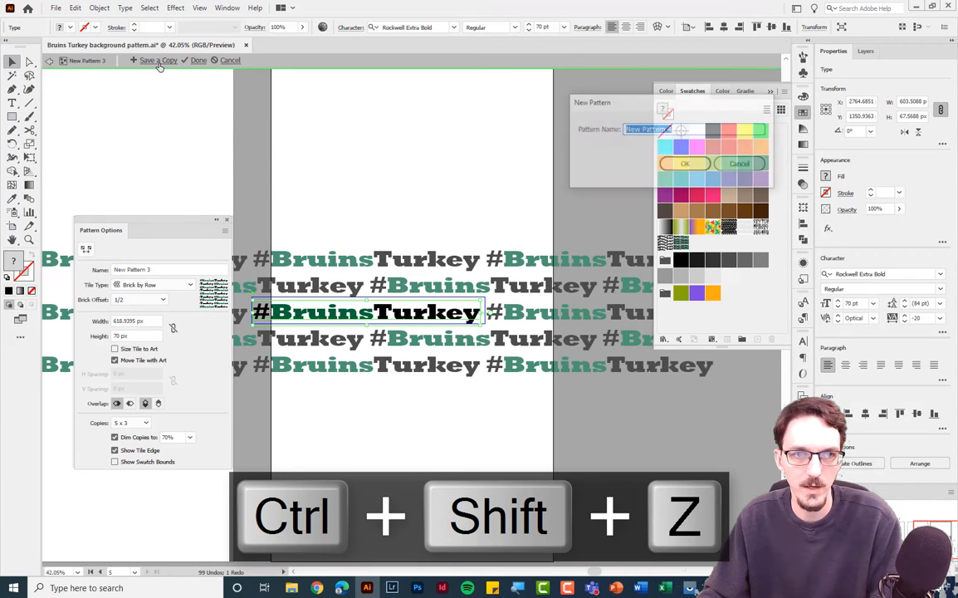
pyautogui.click(679, 164)
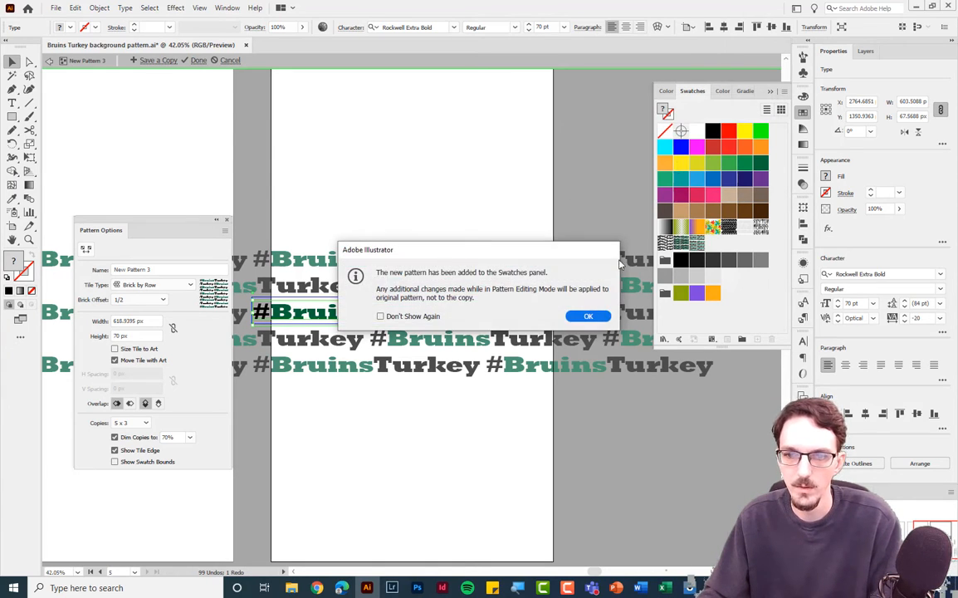
pyautogui.click(589, 316)
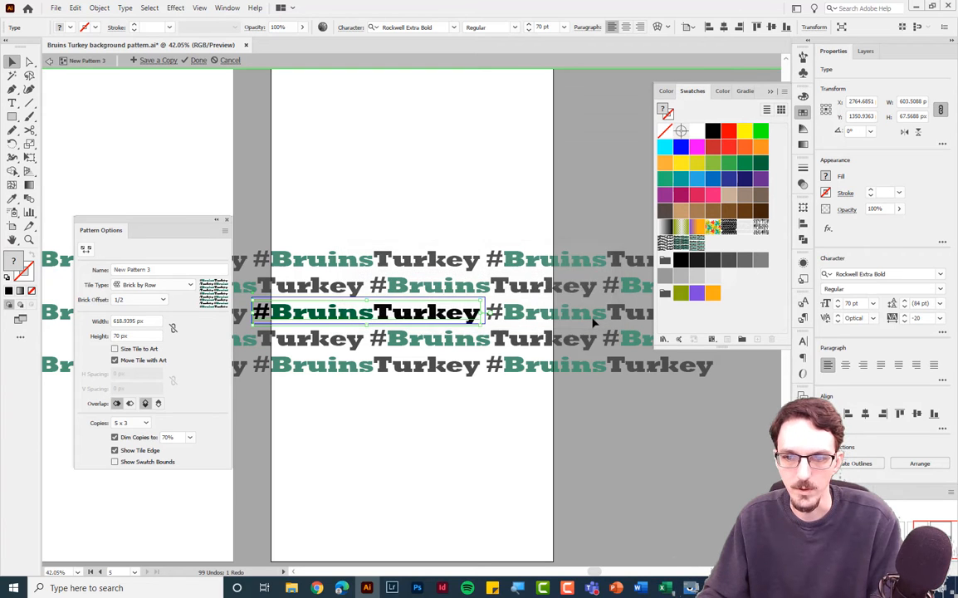
# Finish editing, then fill the artboard rectangle with the New Pattern 4 swatch and open it for editing.
pyautogui.click(198, 61)
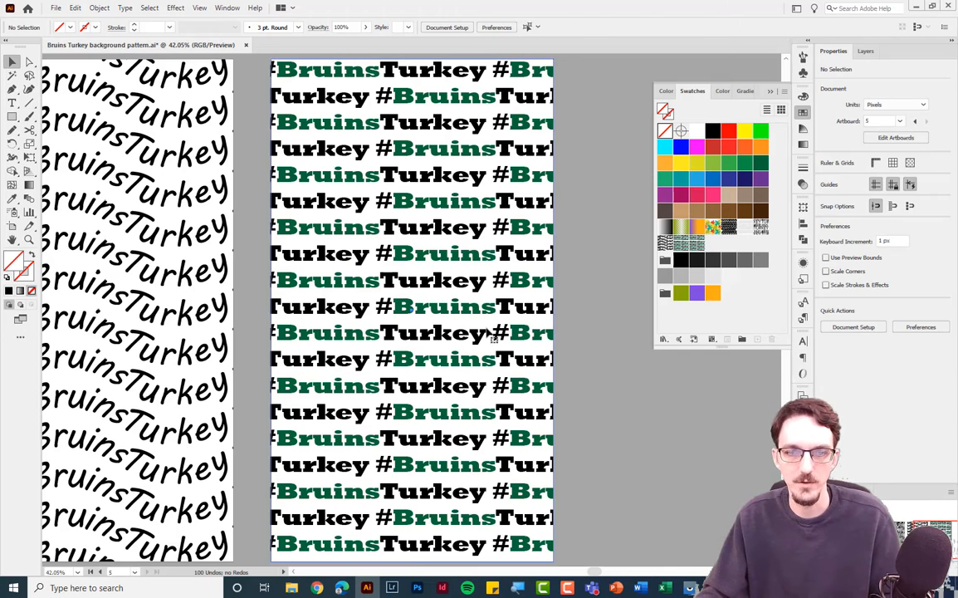
pyautogui.click(551, 333)
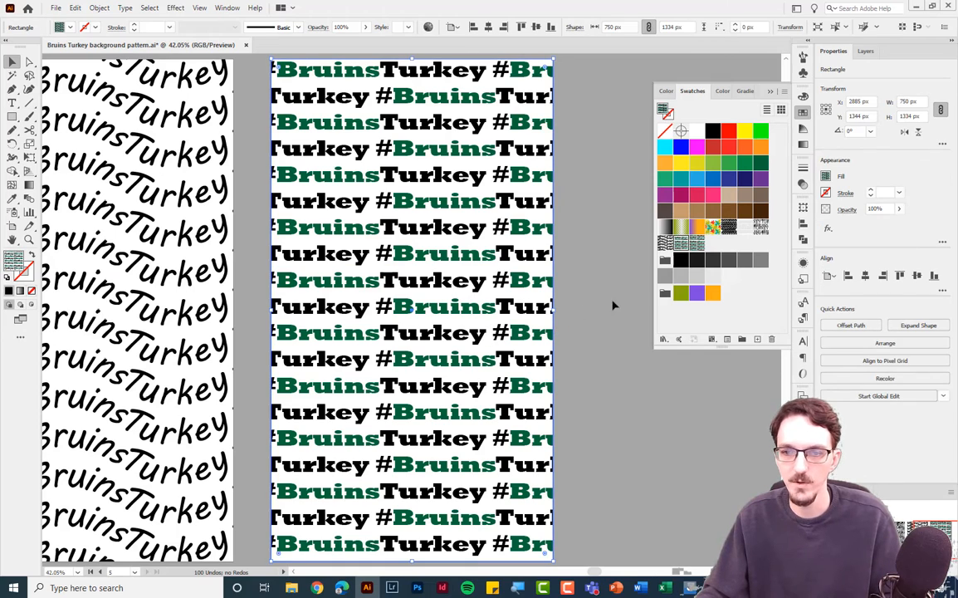
pyautogui.doubleClick(697, 242)
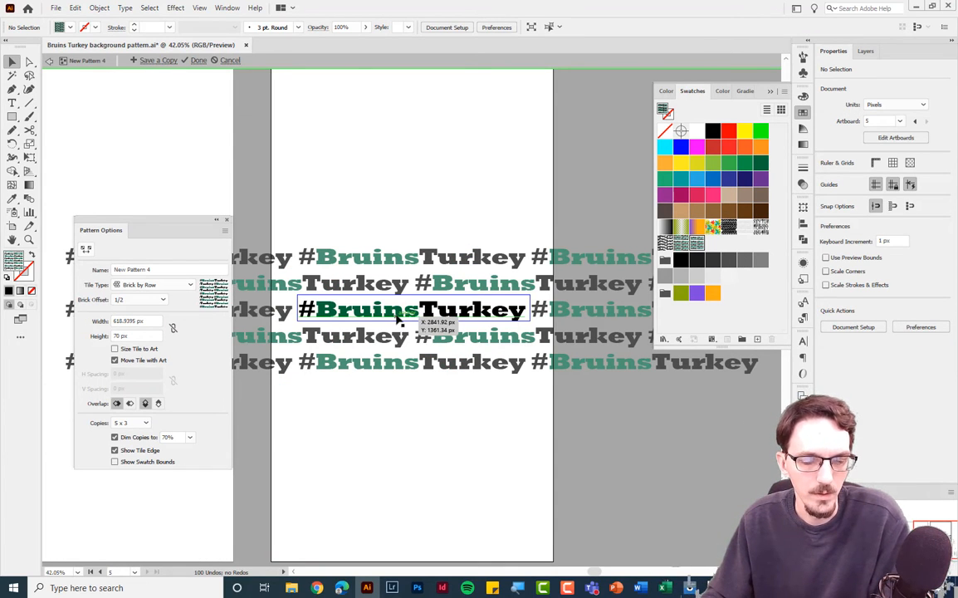
# Shorten the New Pattern 4 tile height to about 53 px with the Pattern Tile Tool and finish editing.
pyautogui.click(85, 250)
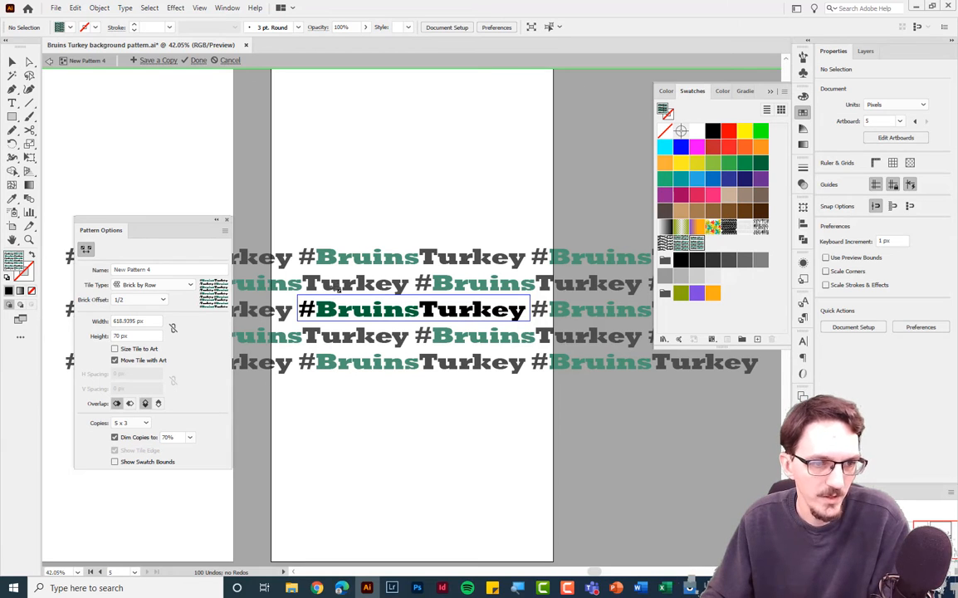
pyautogui.click(528, 303)
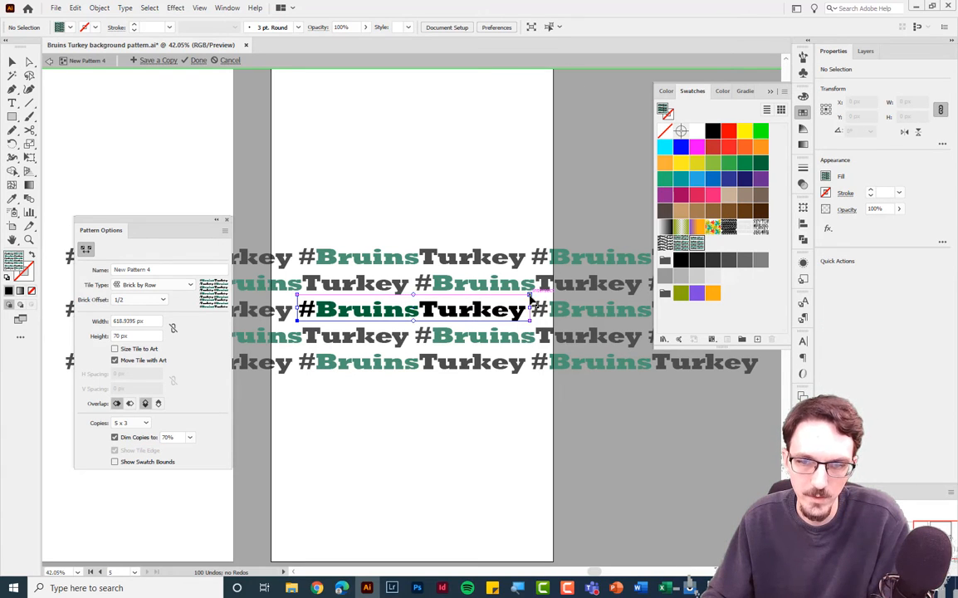
pyautogui.moveTo(529, 295); pyautogui.dragTo(533, 307)
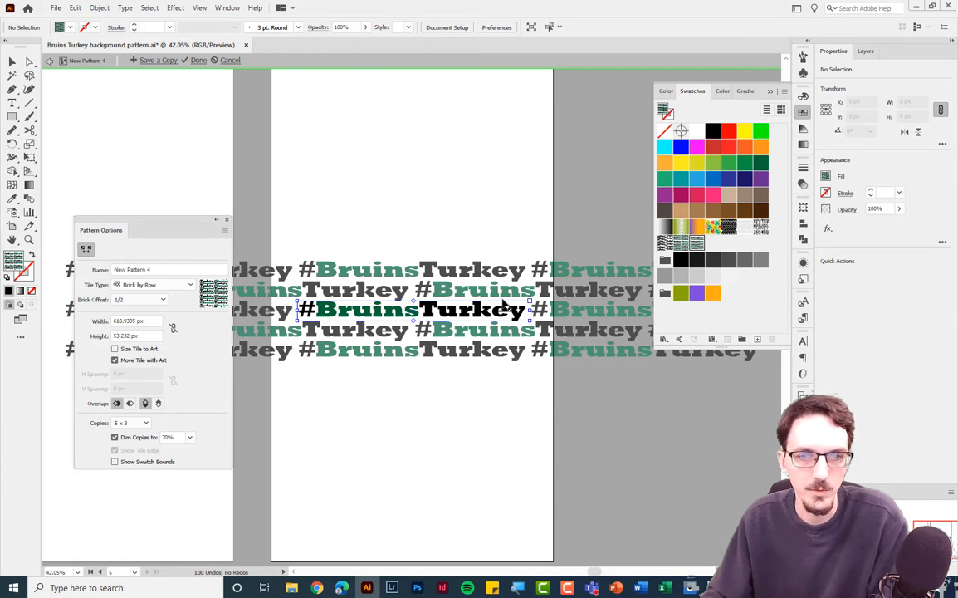
pyautogui.click(198, 60)
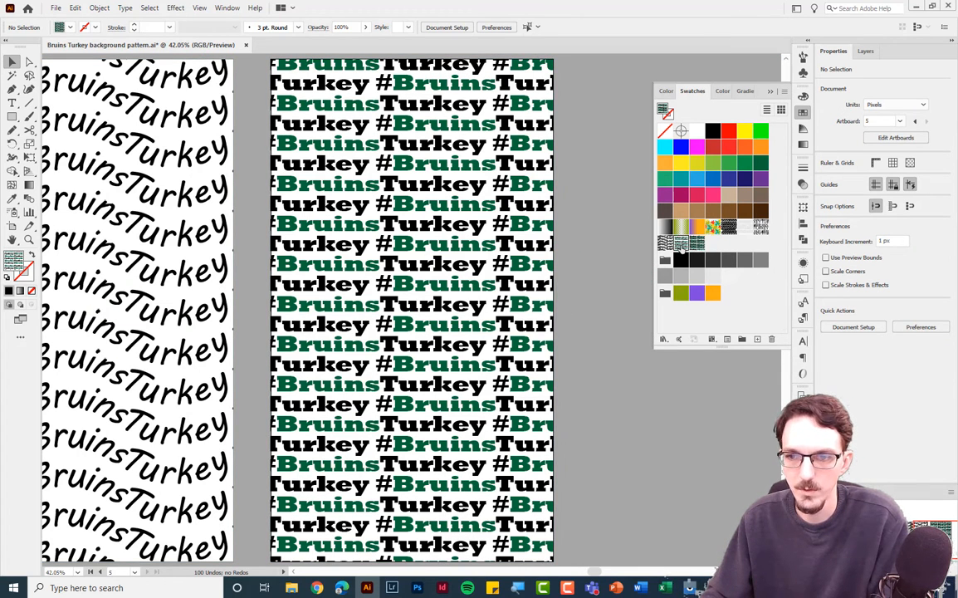
# Edit the New Pattern 3 swatch, changing its text font to Rockwell Regular and setting it to all caps.
pyautogui.doubleClick(696, 242)
pyautogui.click(392, 312)
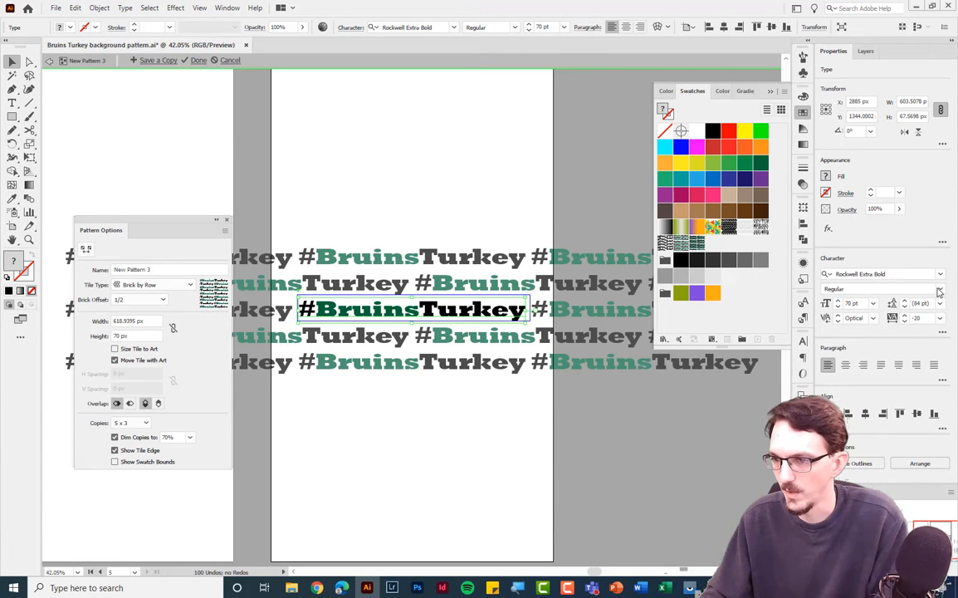
pyautogui.click(941, 274)
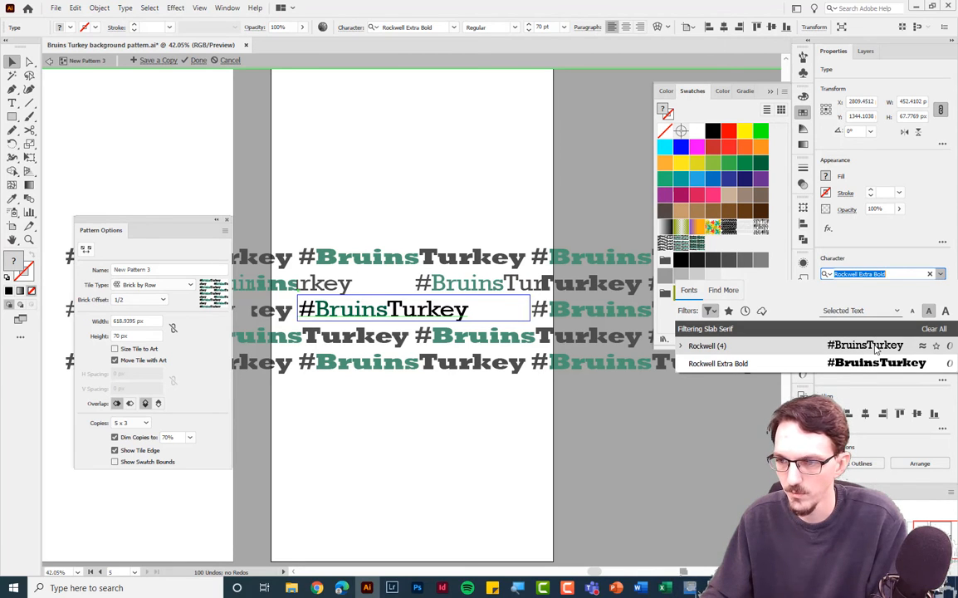
pyautogui.click(876, 349)
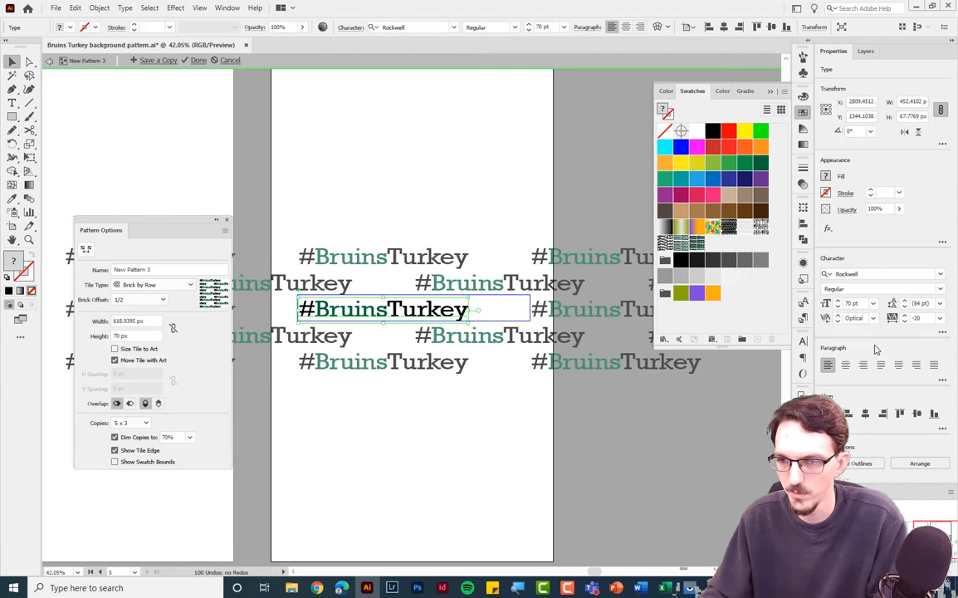
pyautogui.click(943, 334)
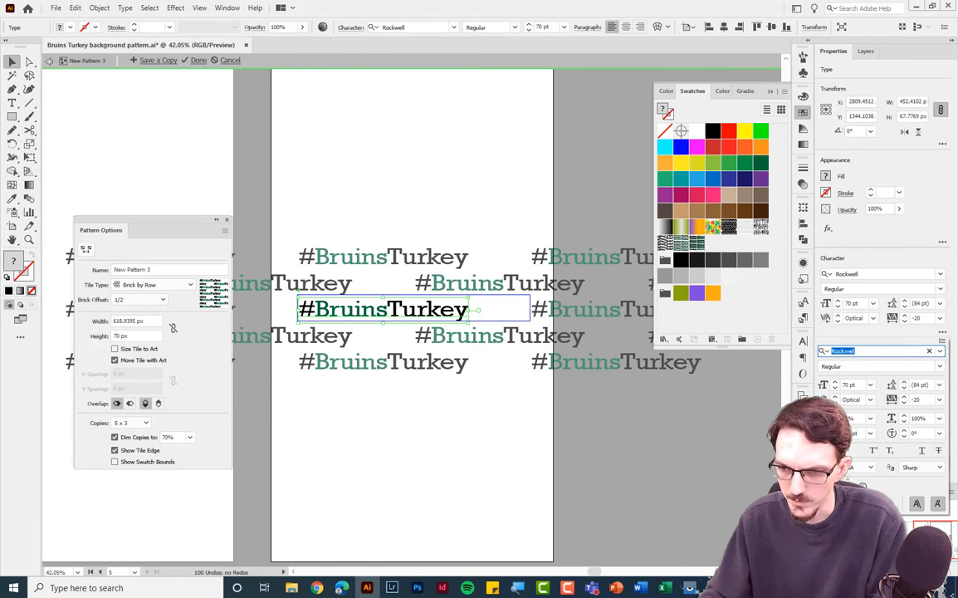
pyautogui.click(827, 451)
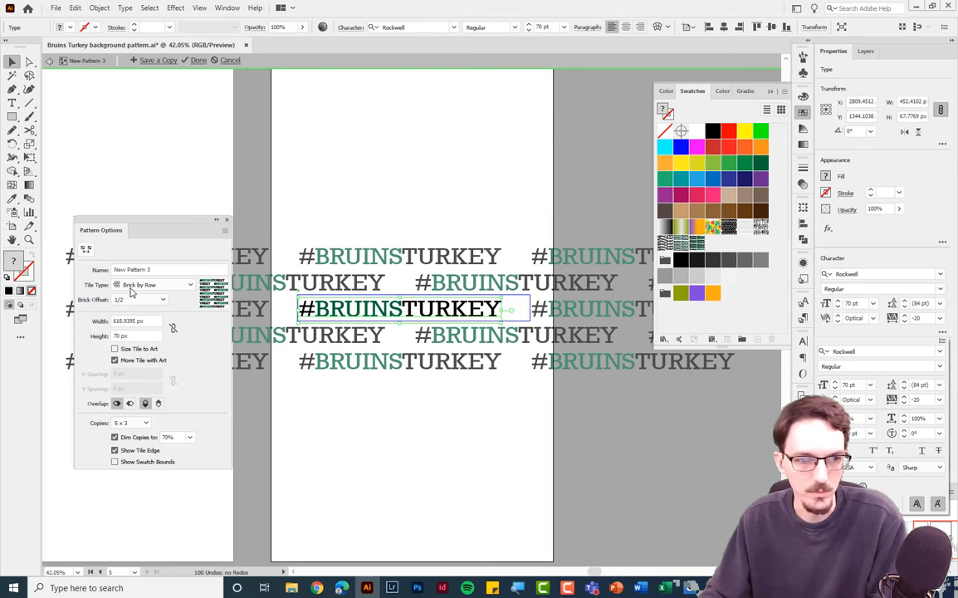
# Narrow the pattern tile width to about 543 px with the Pattern Tile Tool and finish editing.
pyautogui.click(85, 248)
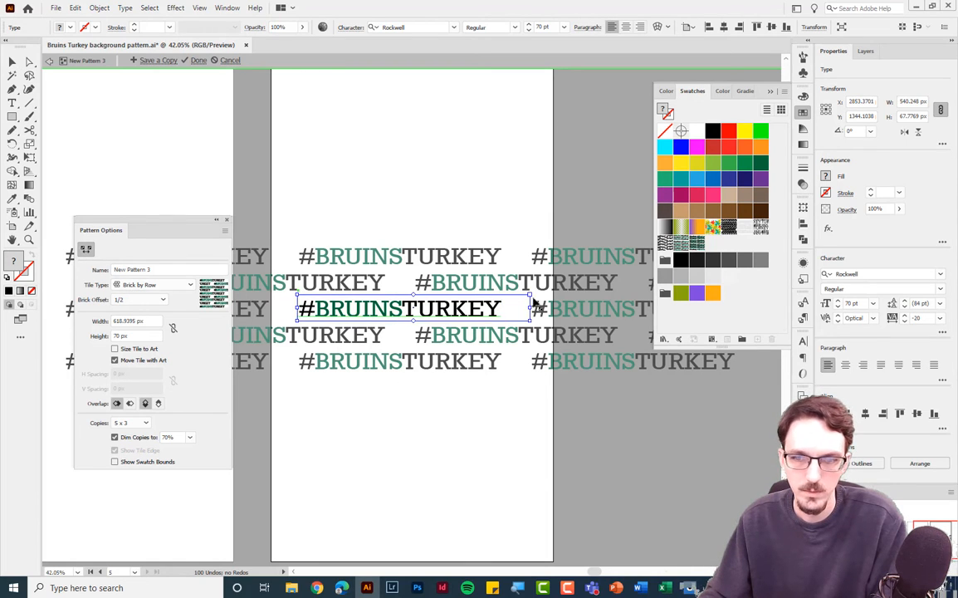
pyautogui.moveTo(530, 310); pyautogui.dragTo(504, 309)
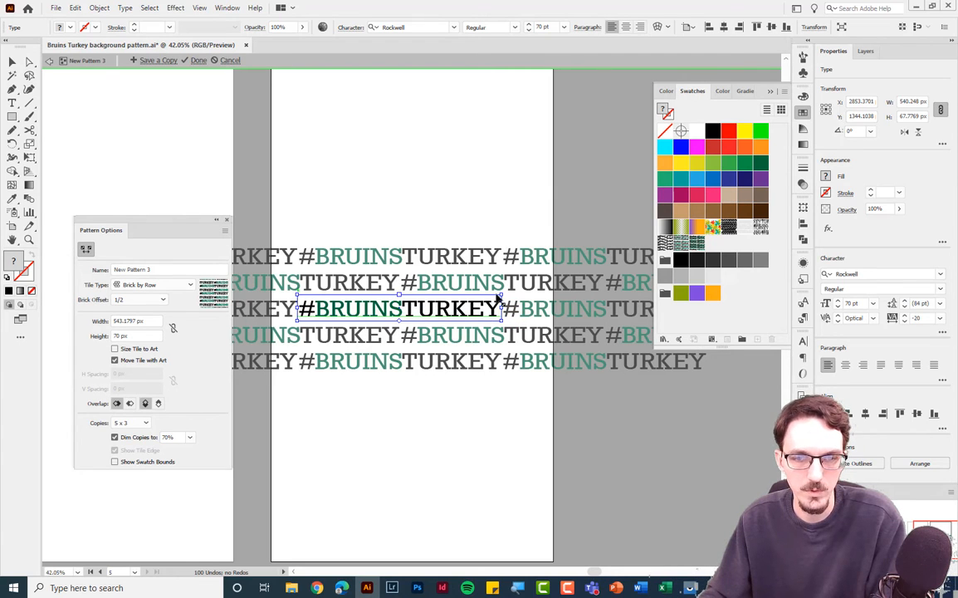
pyautogui.click(197, 60)
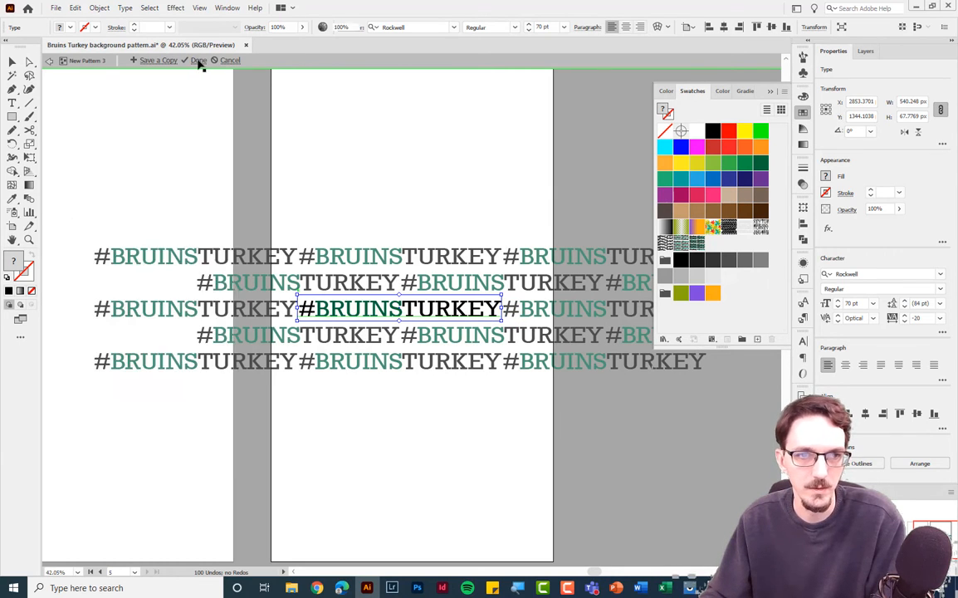
# Try the New Pattern 3 swatch on the artboard background rectangle, then restore its New Pattern 4 fill.
pyautogui.click(430, 210)
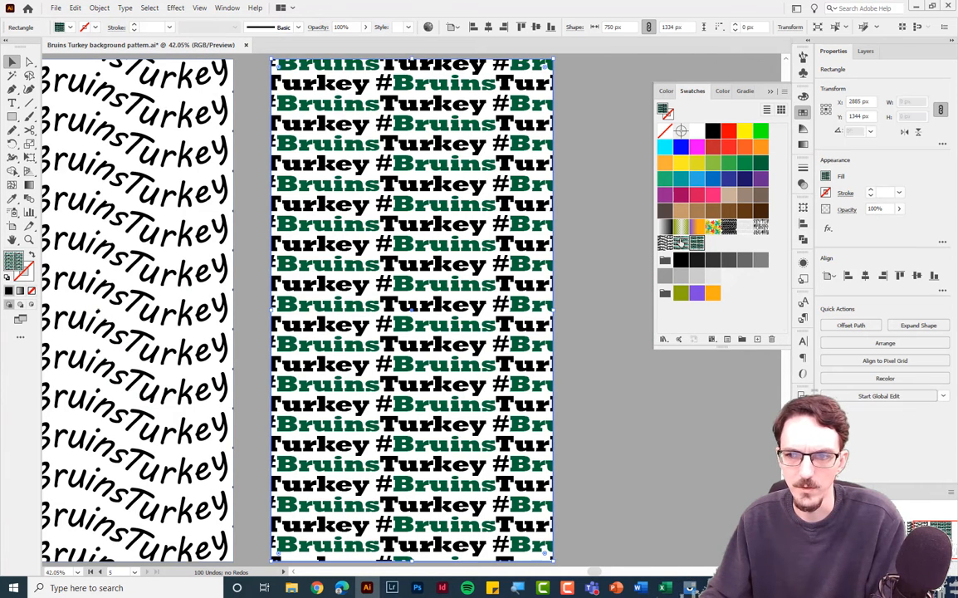
pyautogui.click(682, 244)
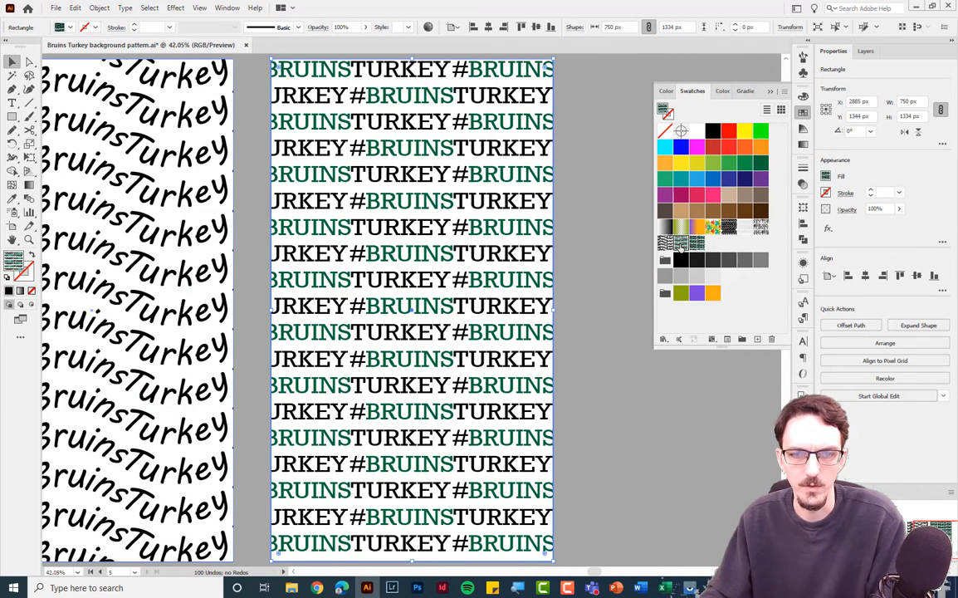
pyautogui.click(697, 244)
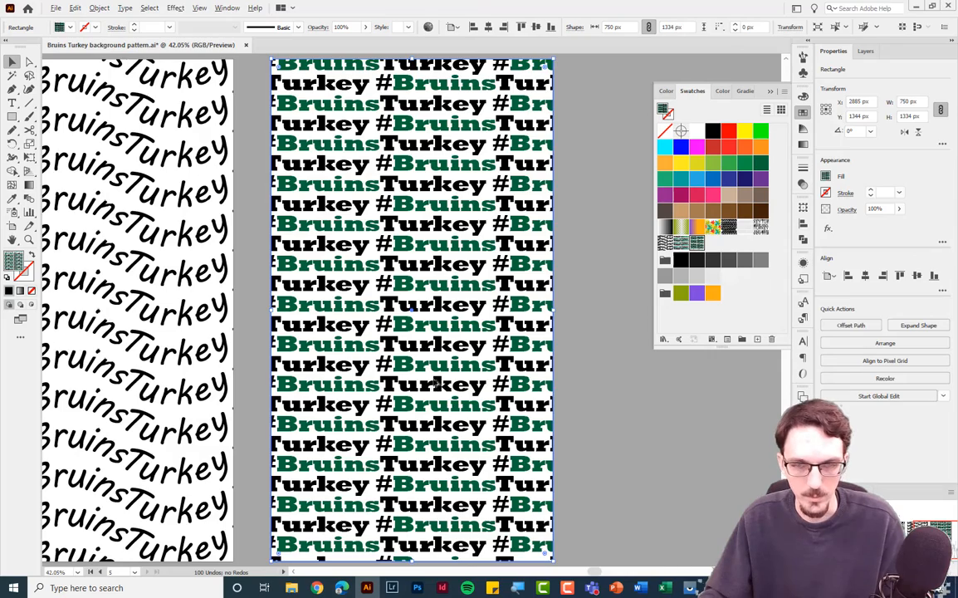
# Open Export for Screens for the artboards and limit the export to Artboard 5 only.
pyautogui.scroll(-4, 452, 382)
pyautogui.hscroll(-3, 394, 345)
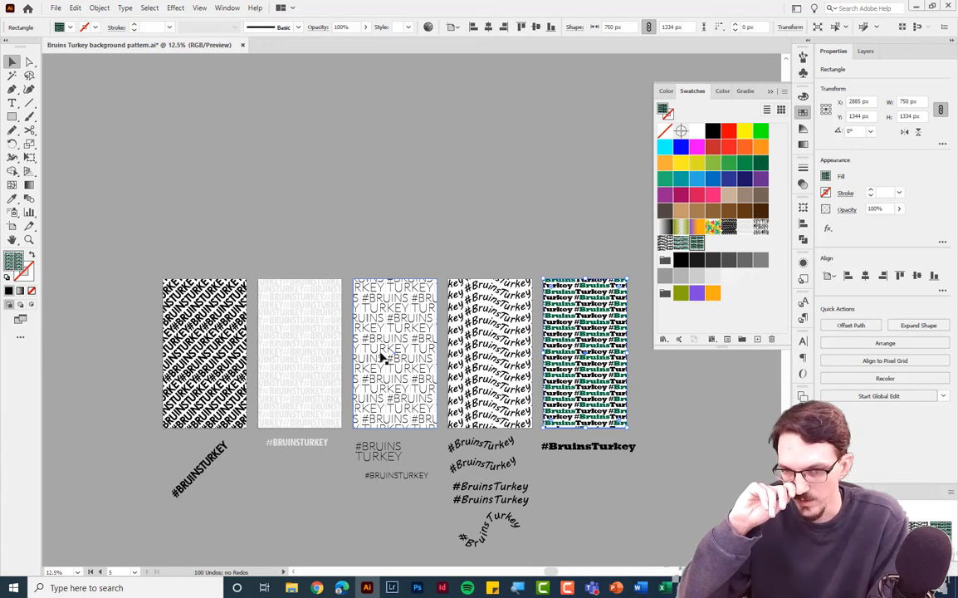
pyautogui.click(534, 261)
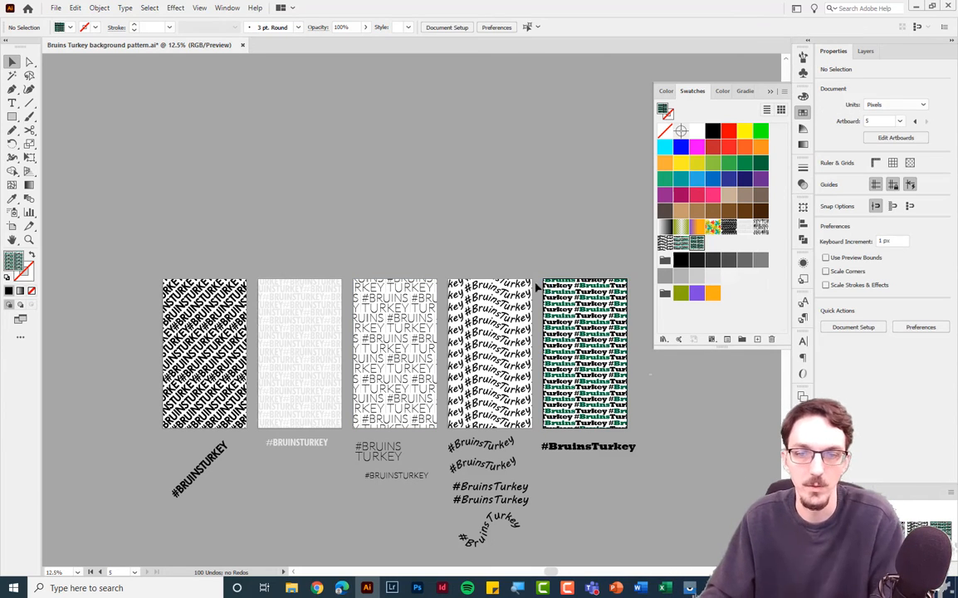
pyautogui.moveTo(534, 262); pyautogui.dragTo(496, 164)
pyautogui.moveTo(477, 258); pyautogui.dragTo(476, 264)
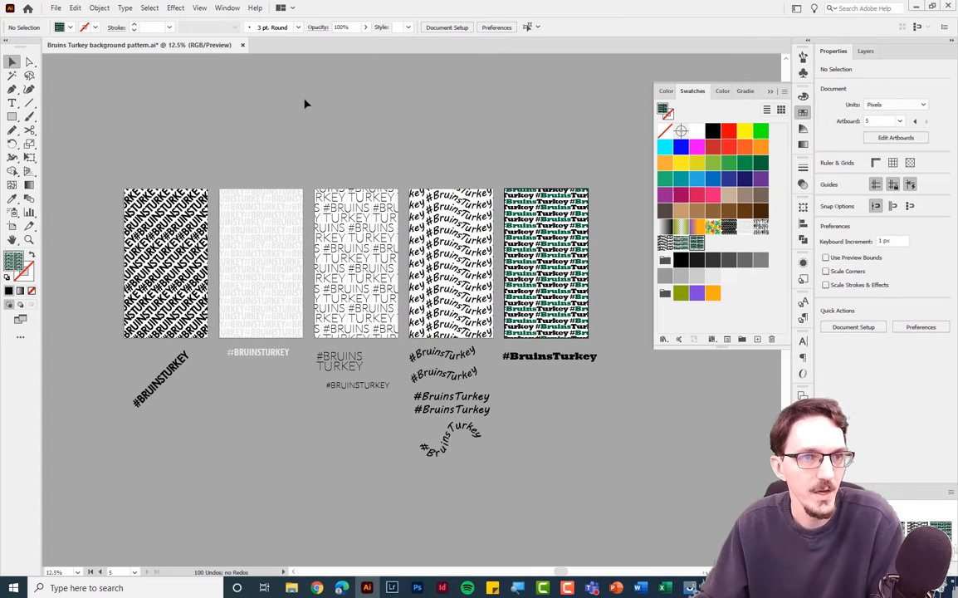
pyautogui.click(57, 8)
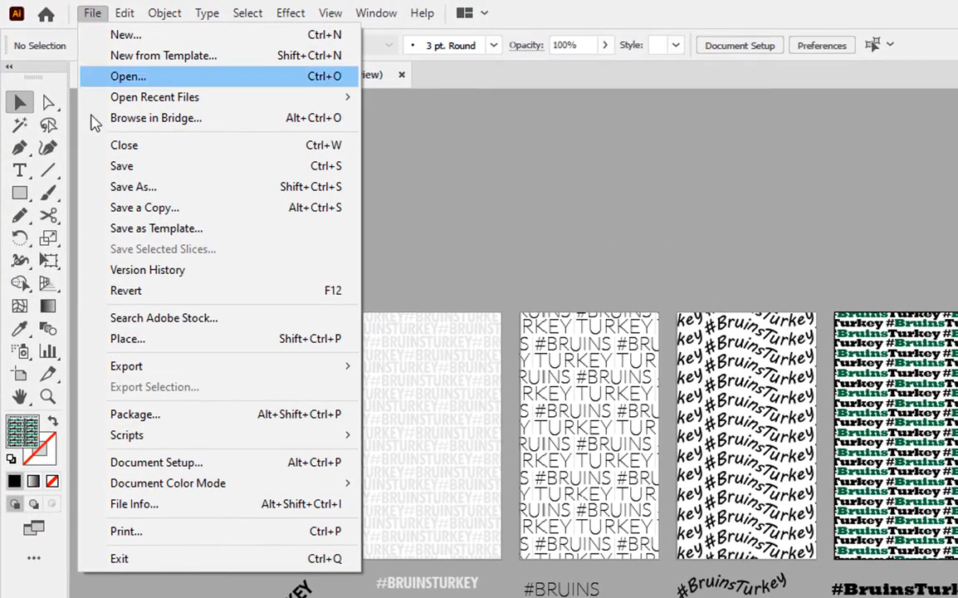
pyautogui.moveTo(128, 368)
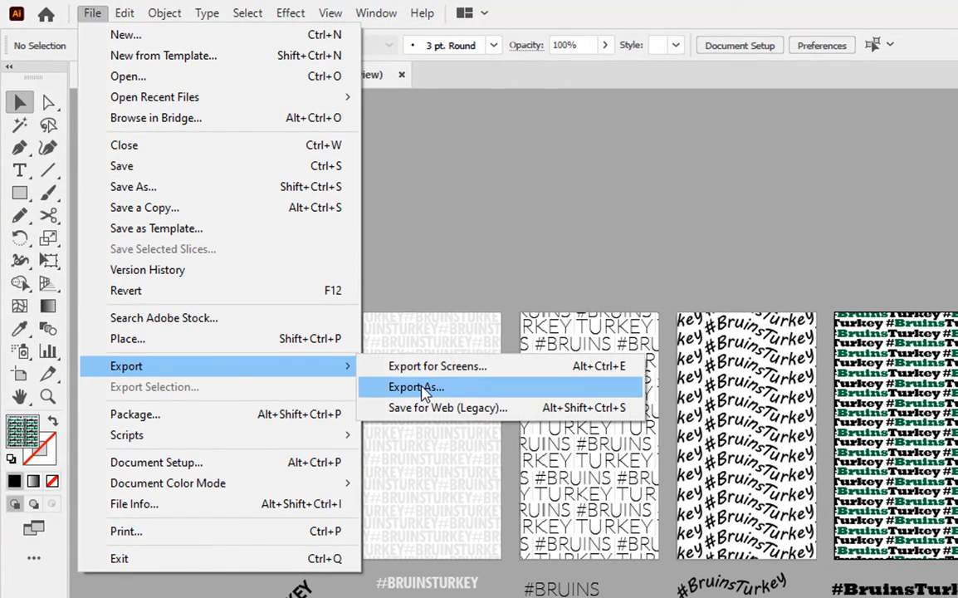
pyautogui.click(496, 367)
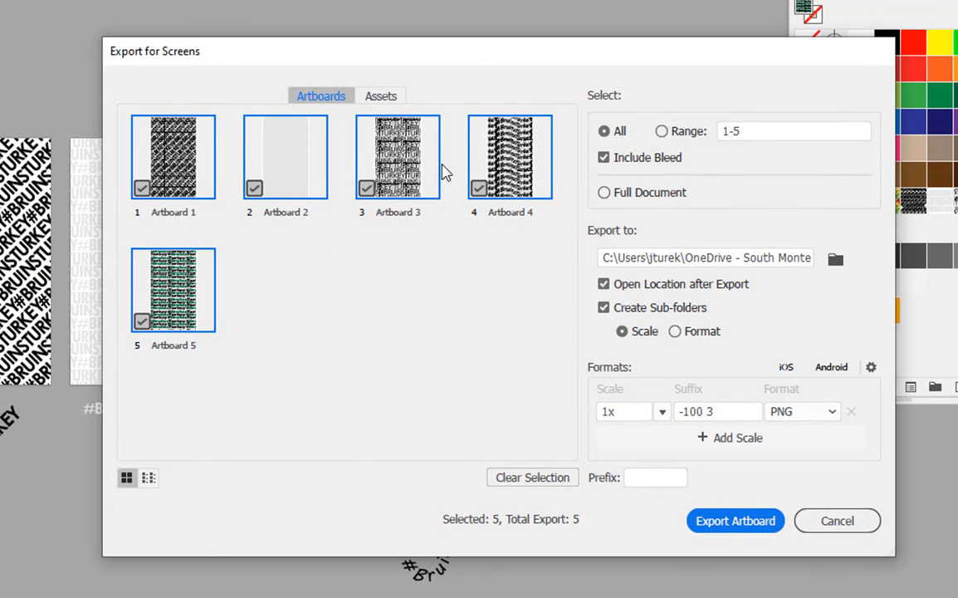
pyautogui.click(376, 97)
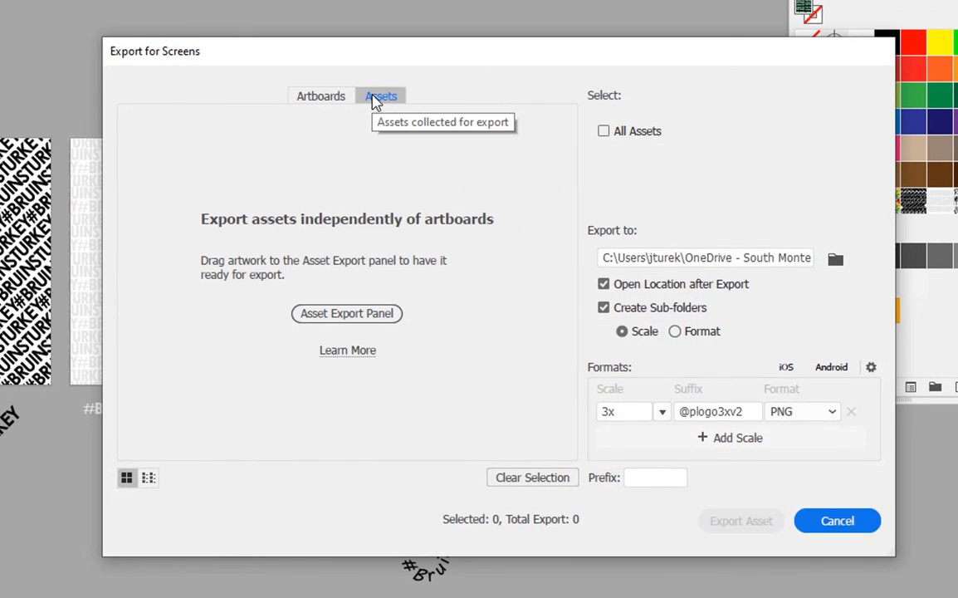
pyautogui.click(323, 97)
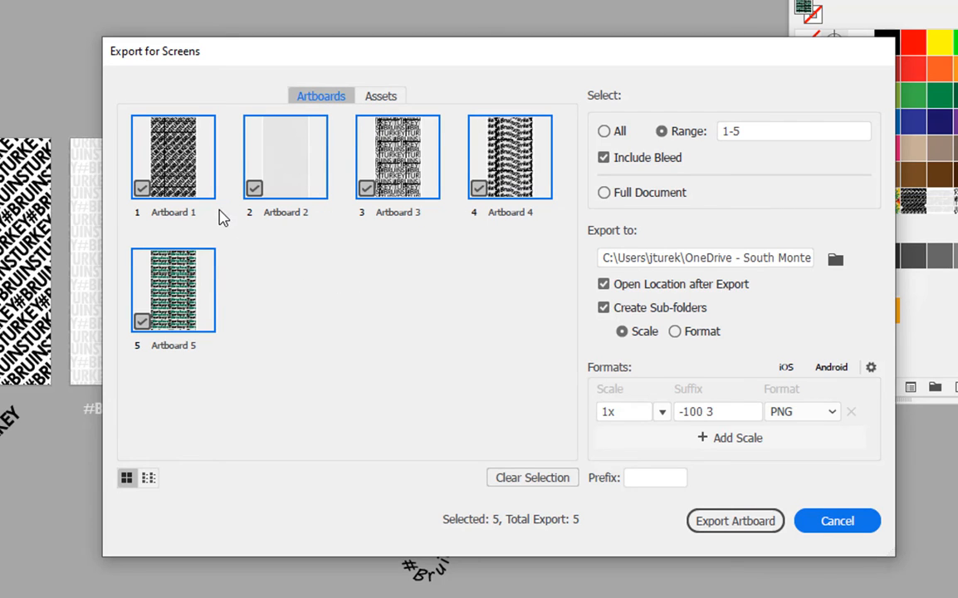
pyautogui.click(142, 189)
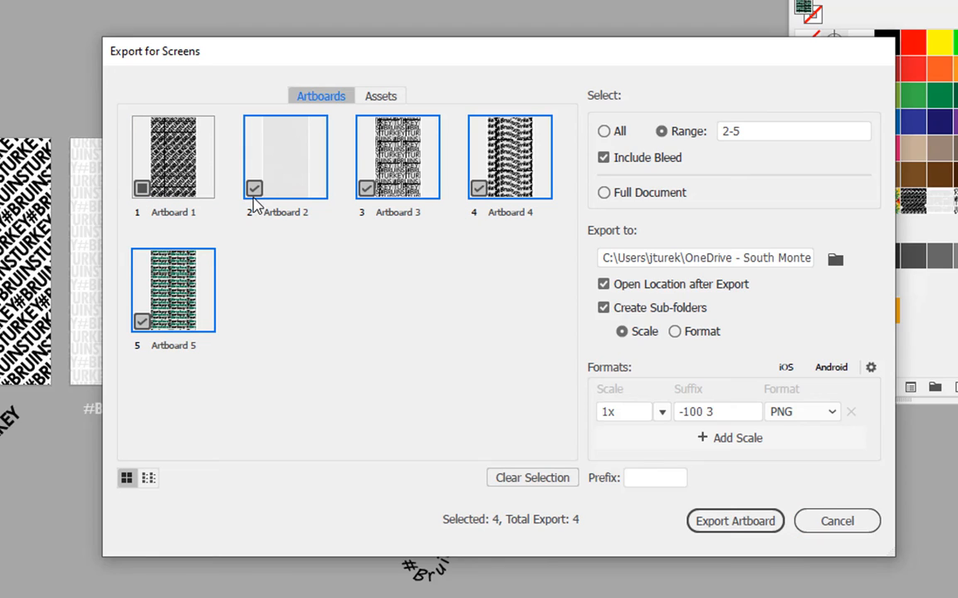
pyautogui.click(254, 189)
pyautogui.click(366, 188)
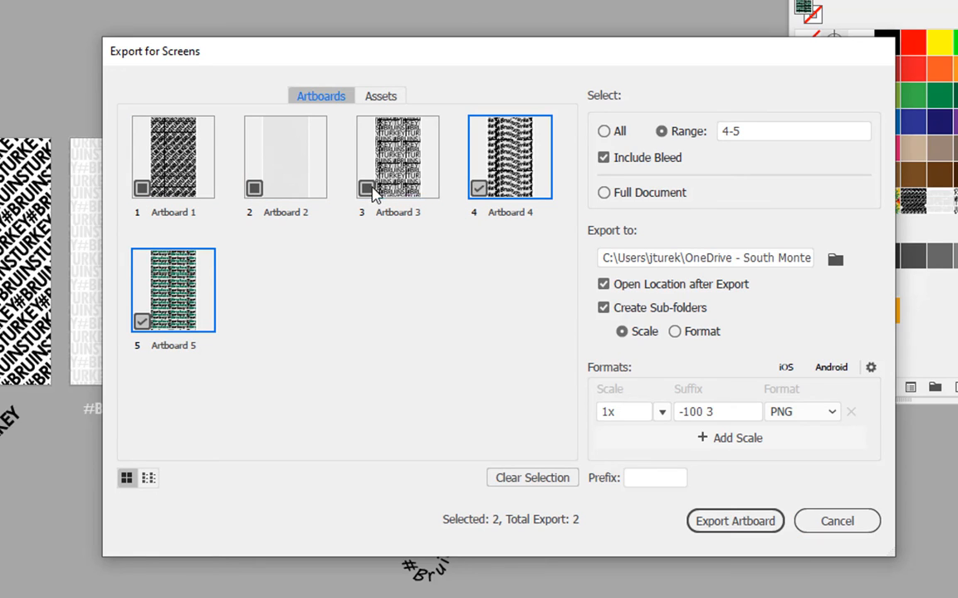
pyautogui.click(478, 188)
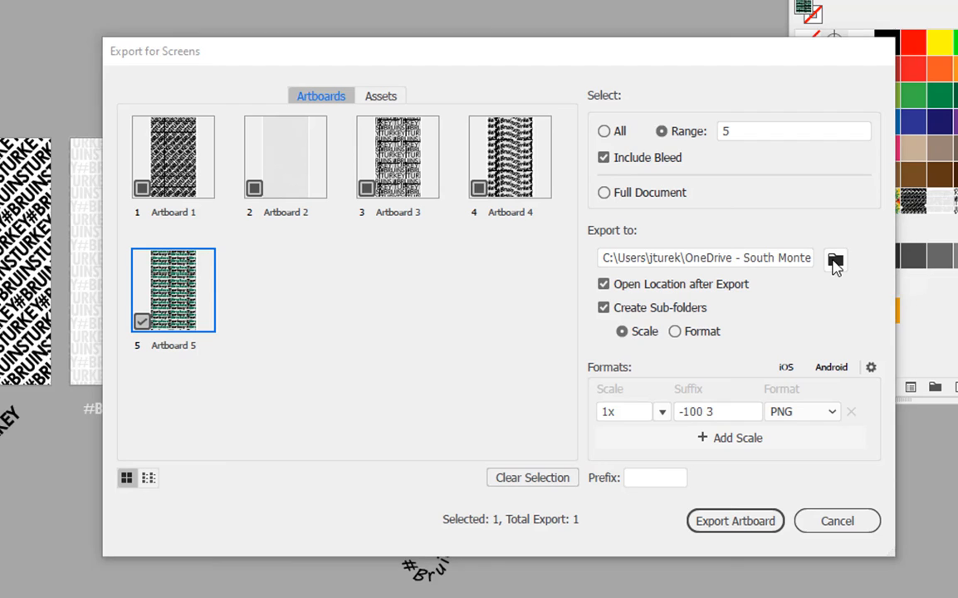
# Pick the current project folder as the export location and export Artboard 5 as a 1x PNG.
pyautogui.click(834, 261)
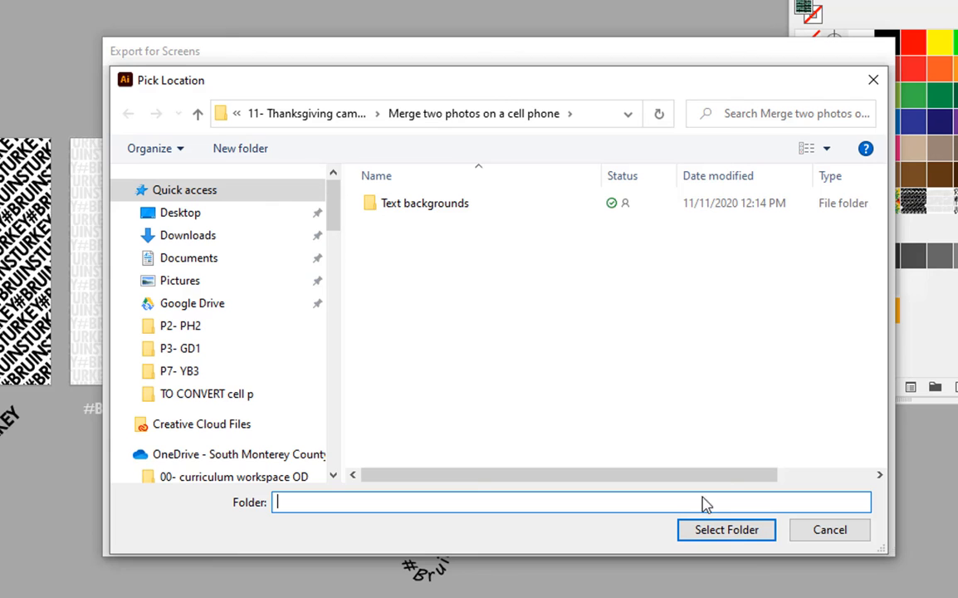
pyautogui.click(736, 533)
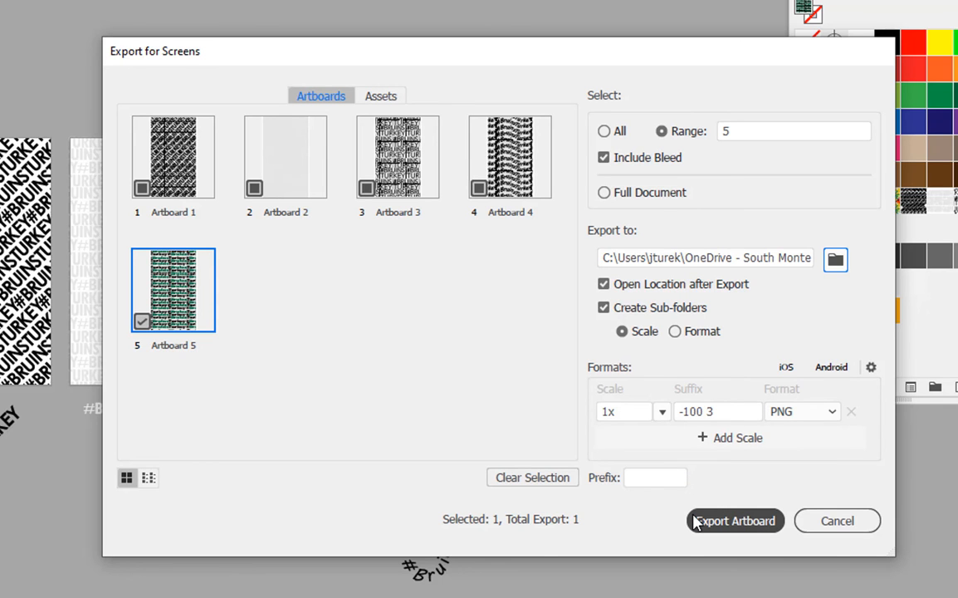
pyautogui.click(736, 521)
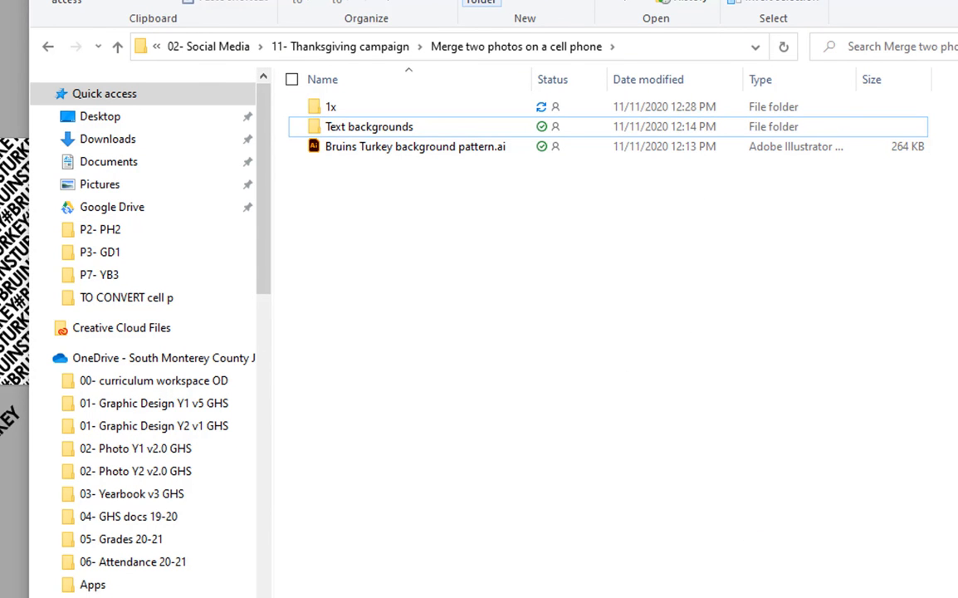
# Browse the exported 1x folder and the Text backgrounds folder in File Explorer to inspect the PNG files.
pyautogui.moveTo(498, 0); pyautogui.dragTo(858, 0)
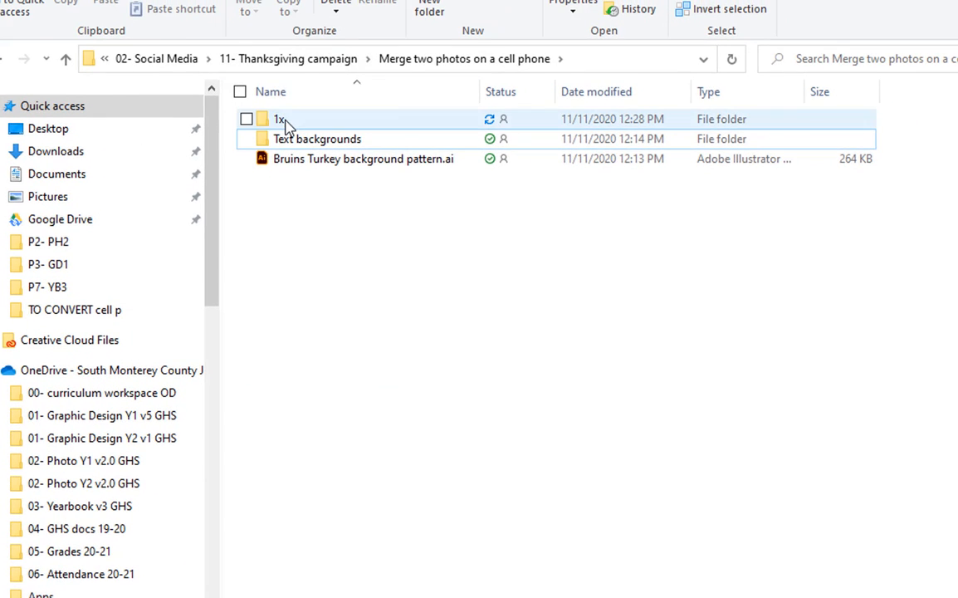
pyautogui.doubleClick(282, 123)
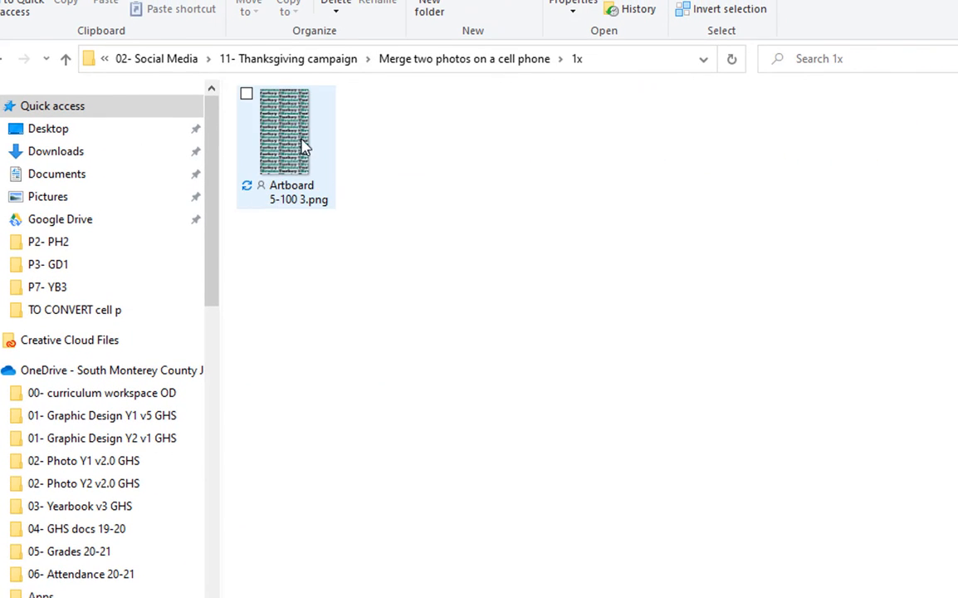
pyautogui.click(298, 153)
pyautogui.moveTo(288, 149)
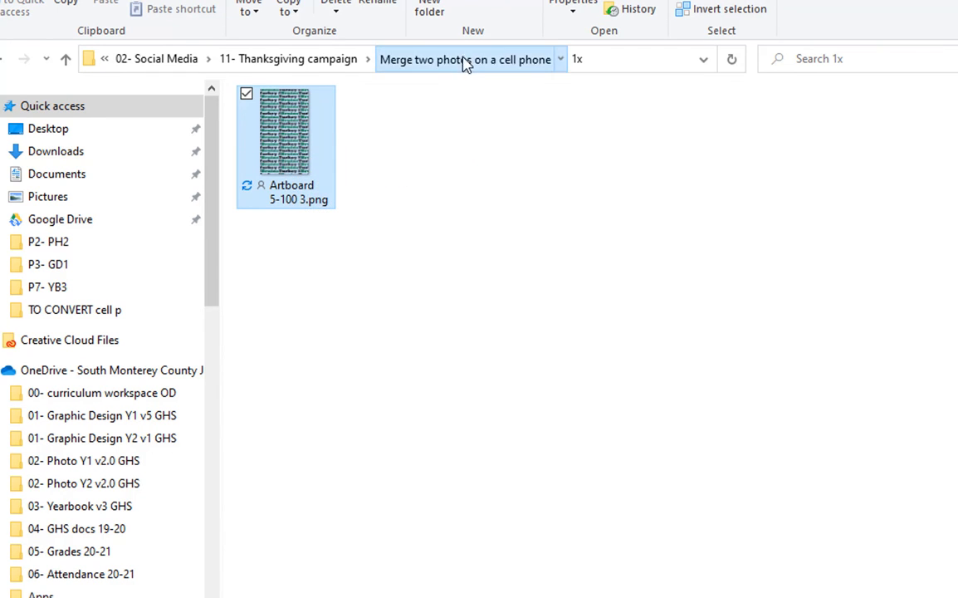
pyautogui.click(457, 58)
pyautogui.doubleClick(315, 143)
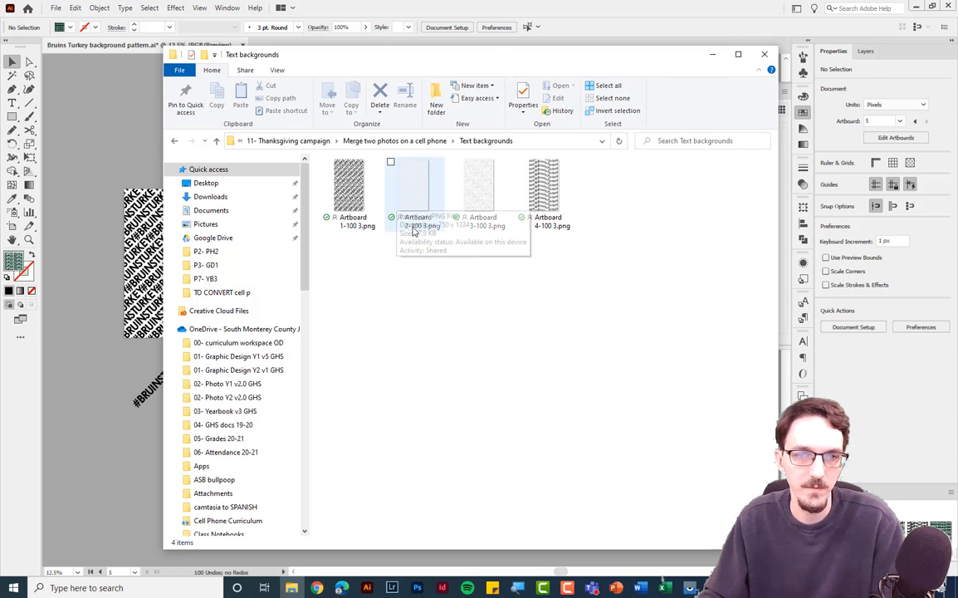
pyautogui.click(712, 54)
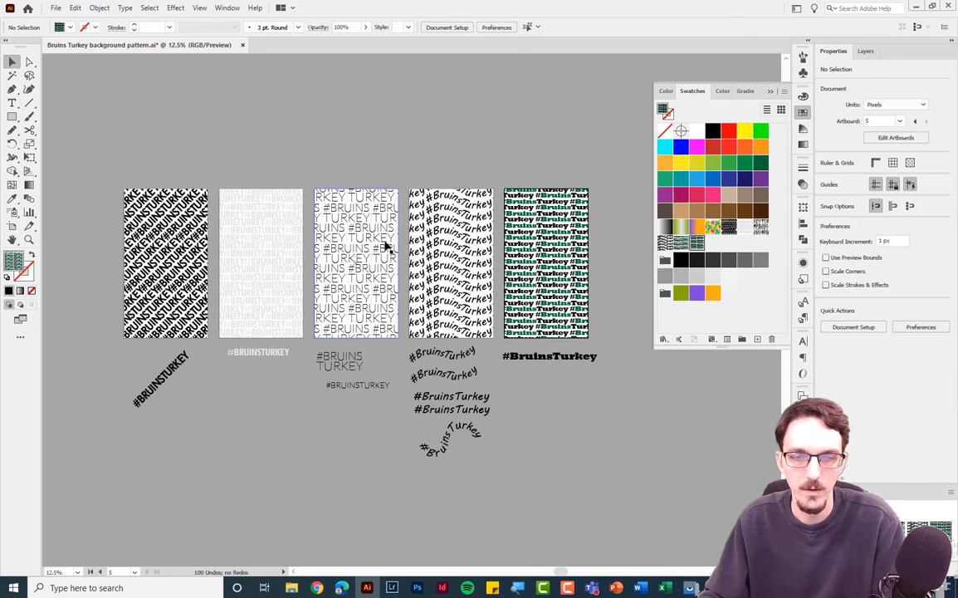